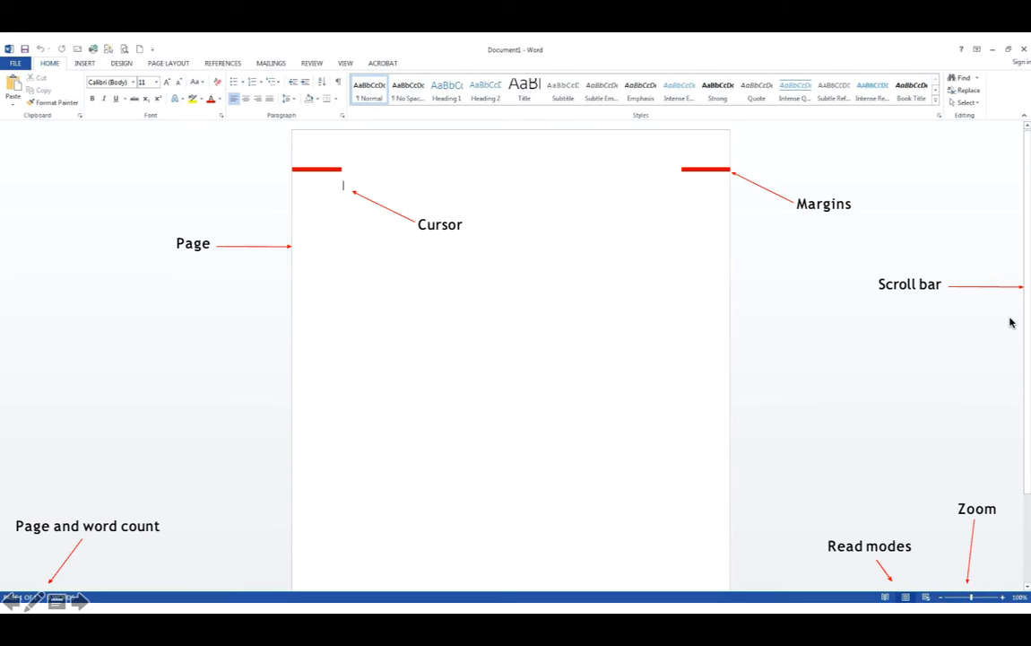
key("Right")
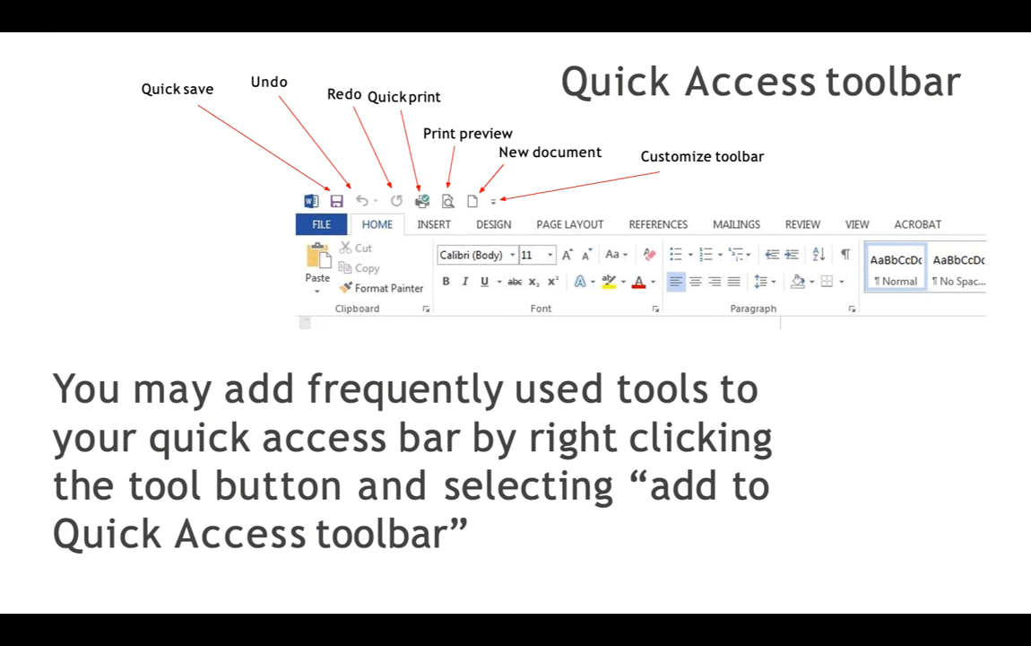
key("Left")
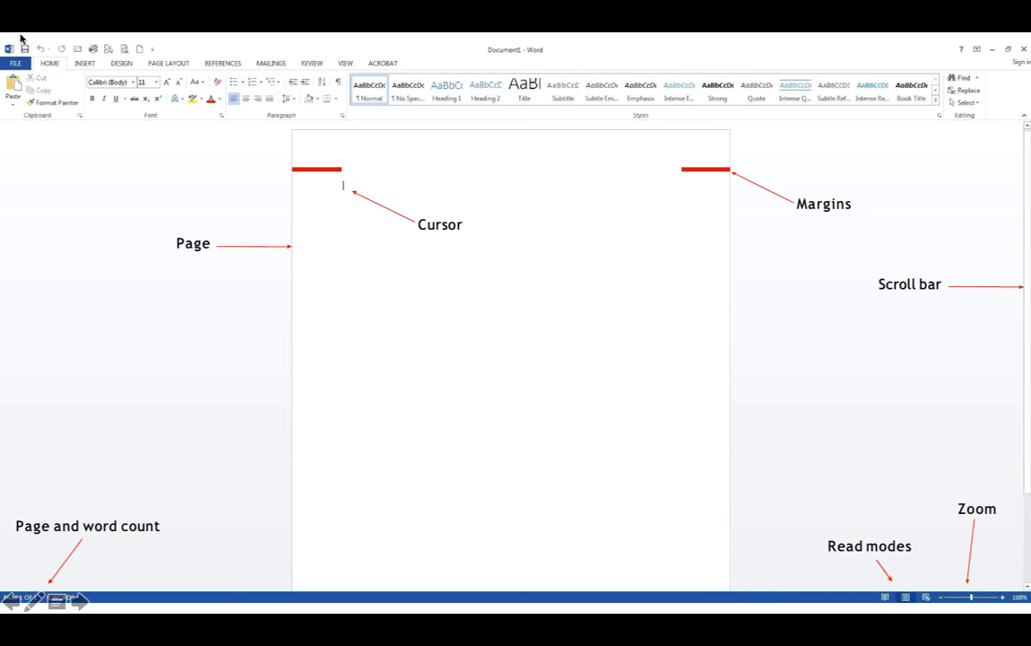
left_click(139, 51)
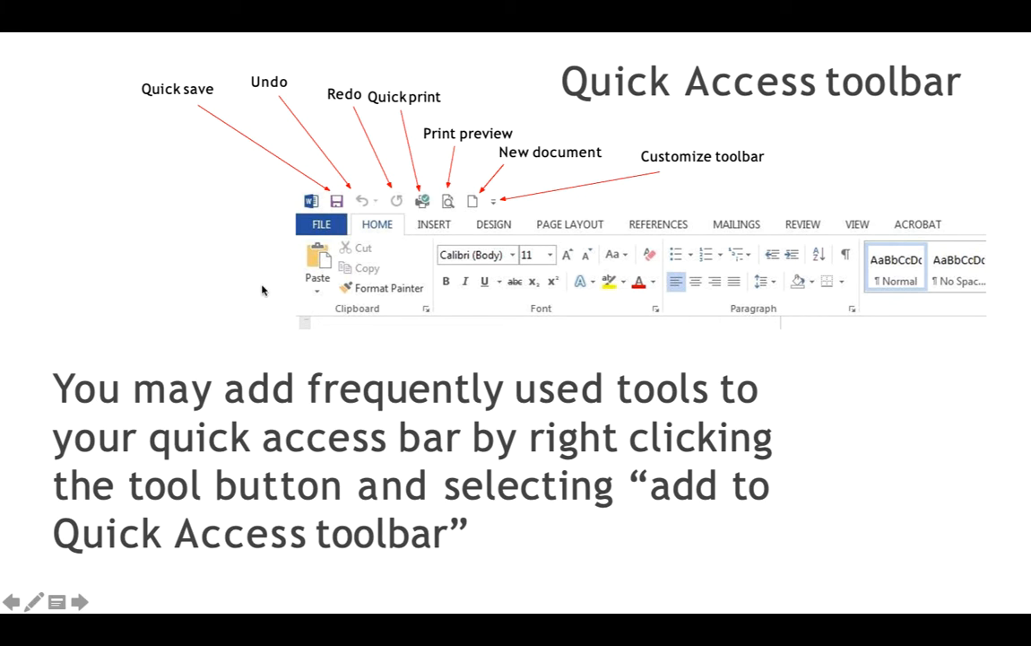
left_click(491, 199)
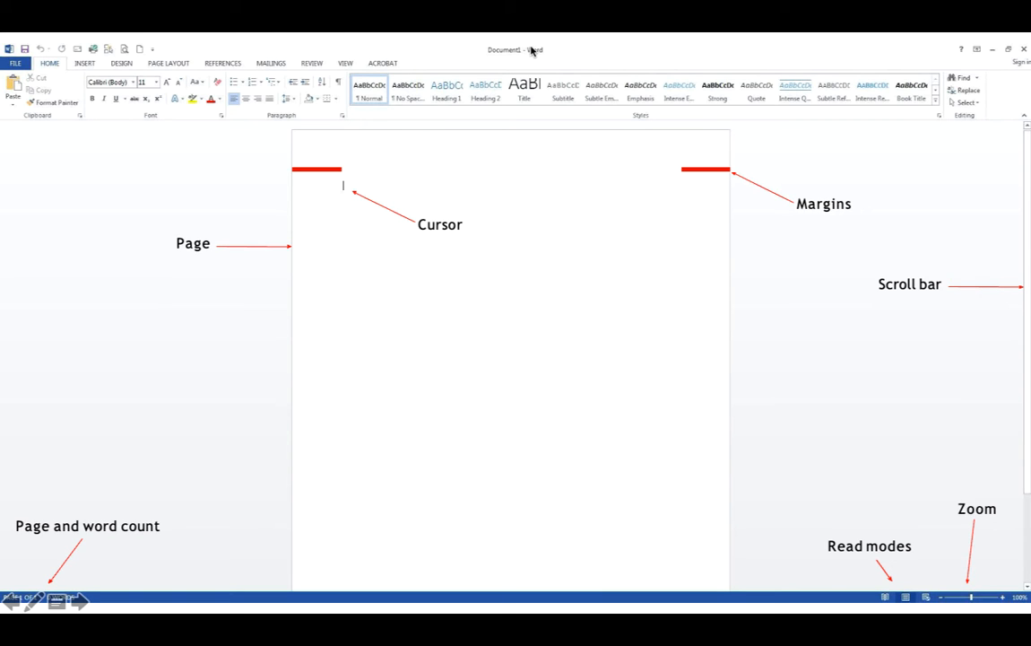
left_click(583, 55)
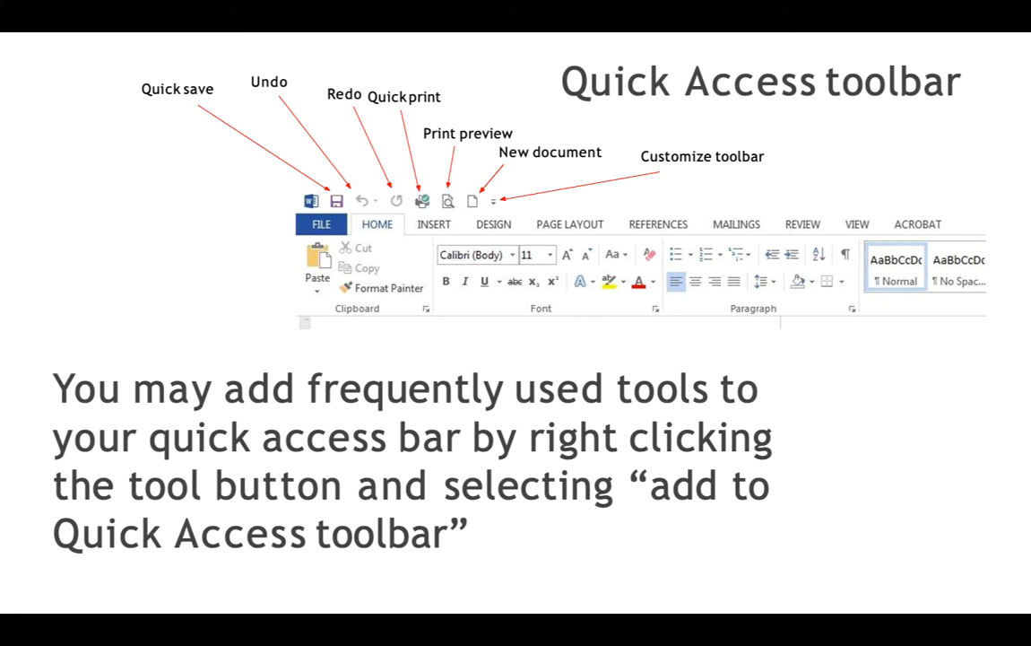
key("Right")
key("Left")
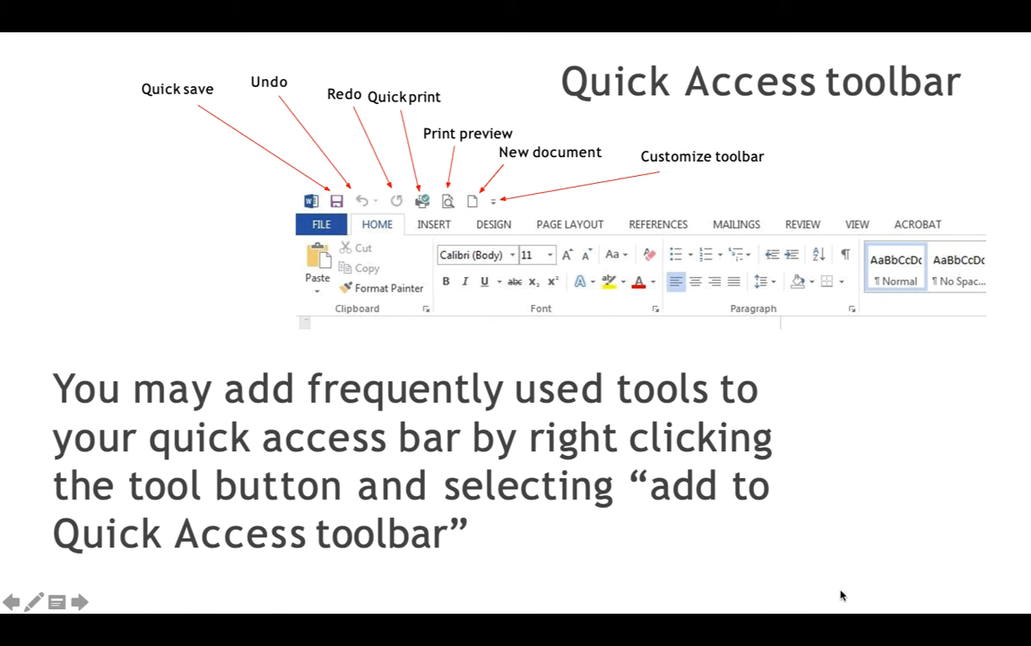
Leave the slide show, switch to the blank Word document, and customise its Quick Access Toolbar by removing Print and adding Spelling & Grammar
key("Escape")
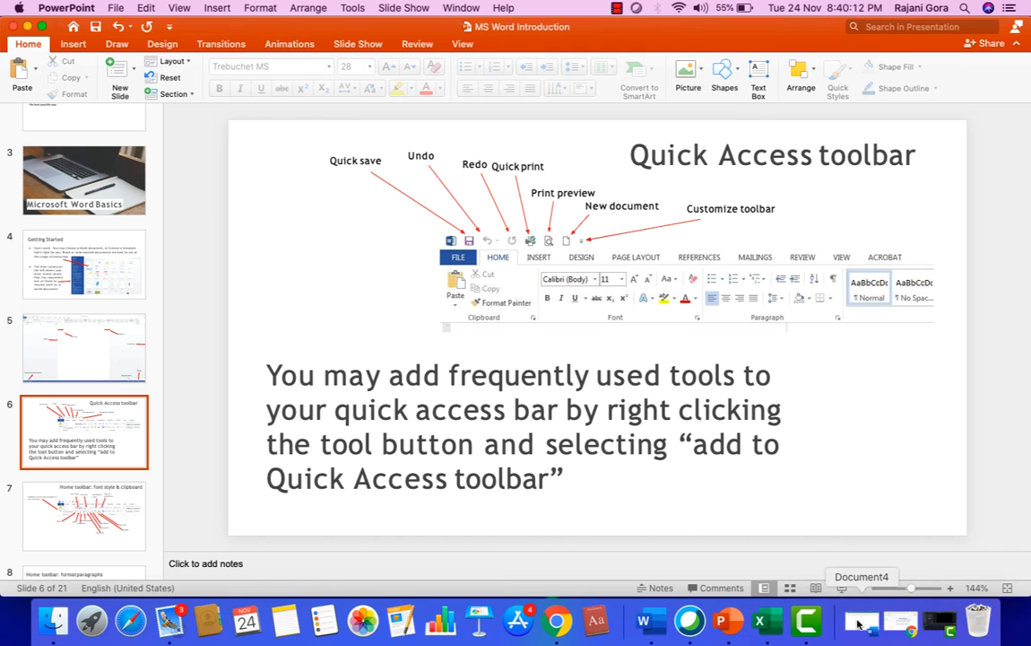
left_click(857, 628)
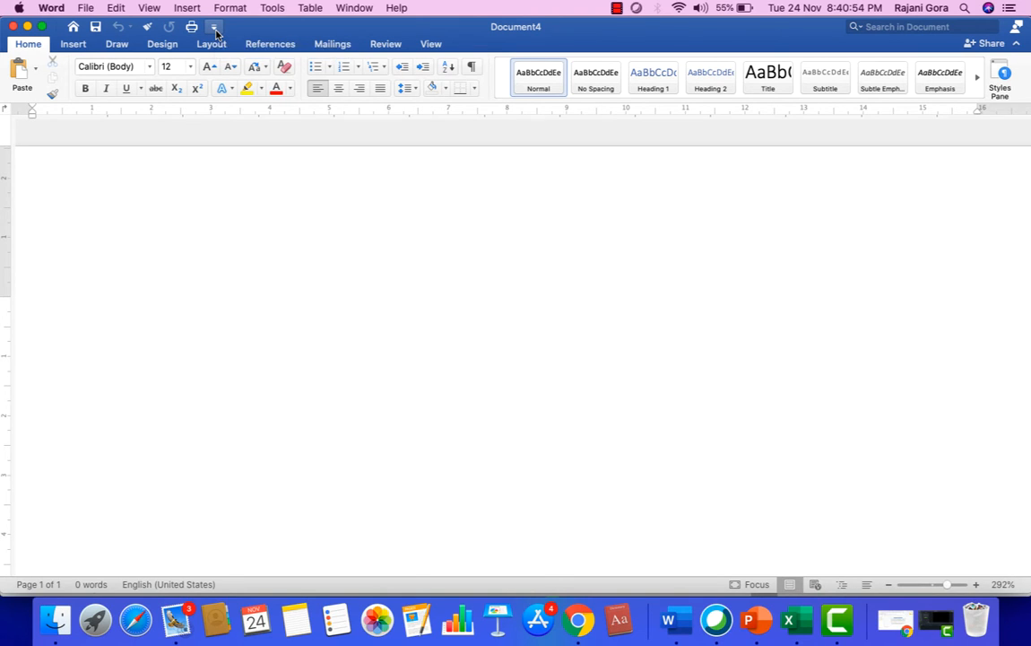
left_click(216, 29)
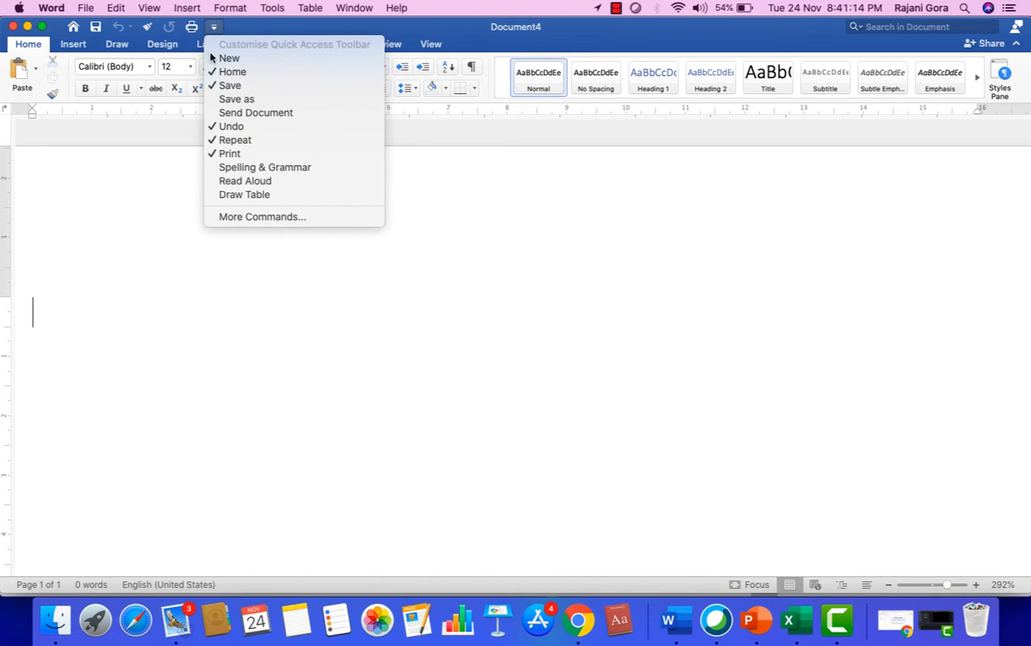
left_click(221, 154)
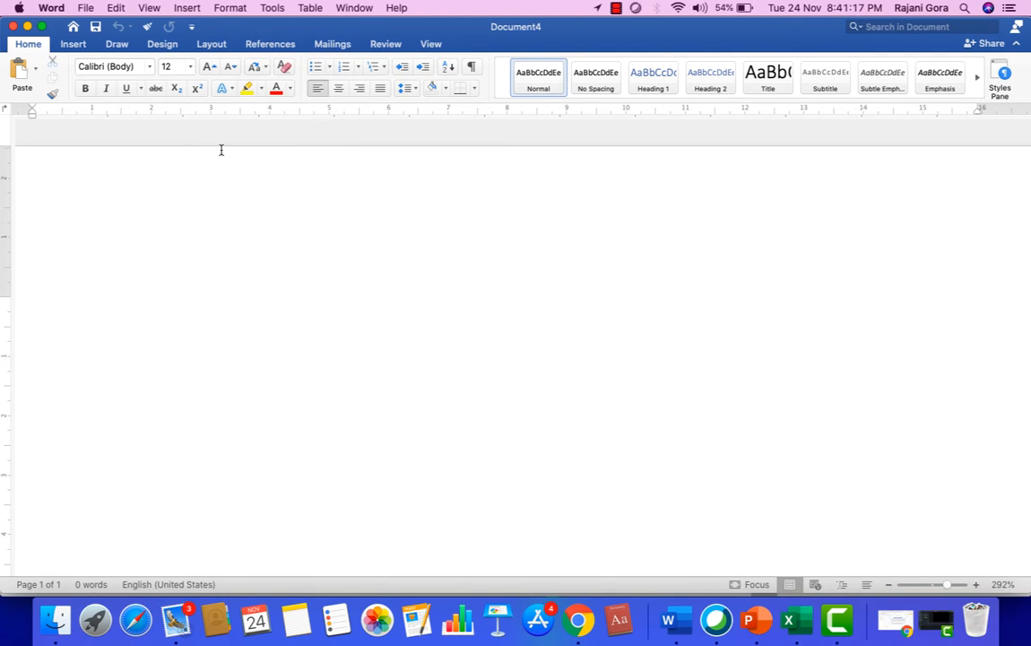
left_click(190, 28)
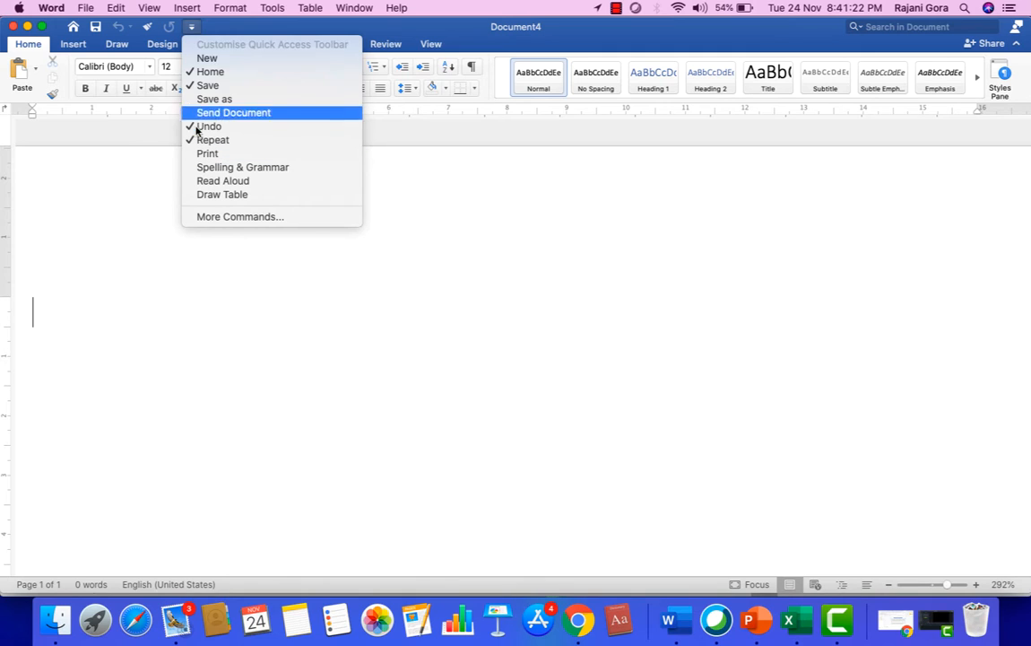
left_click(223, 168)
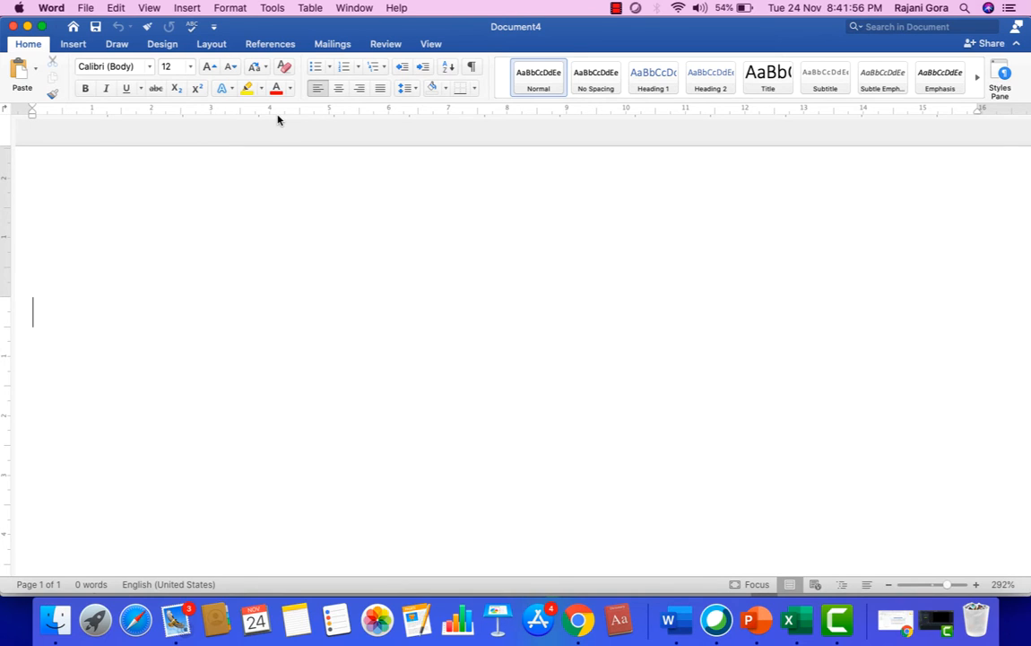
Enter the text "Hello Word" on the first line of the blank document
type("Hello ")
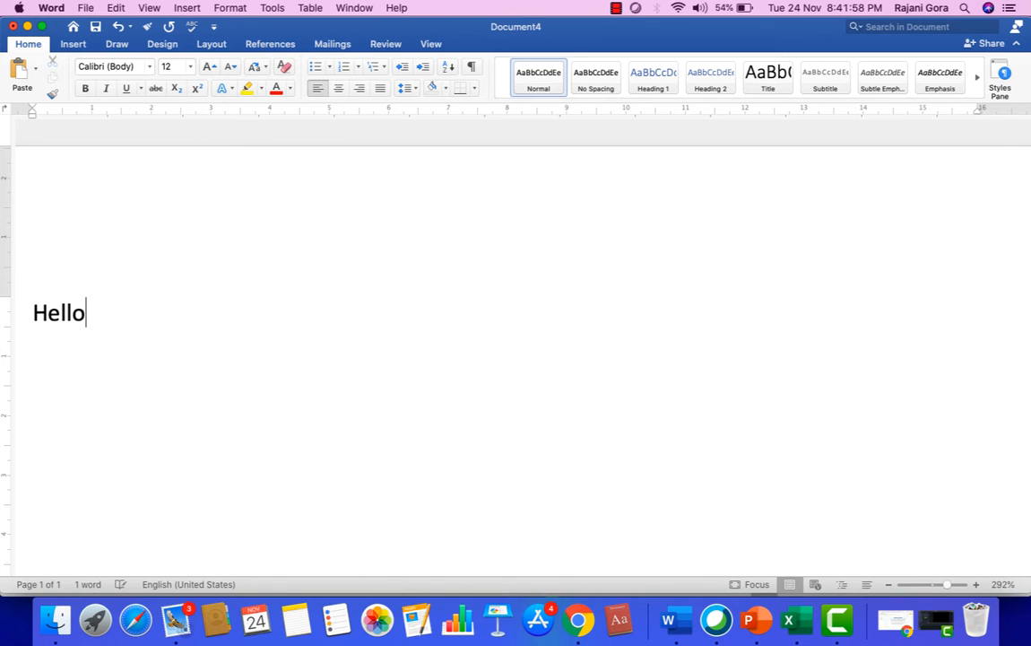
type("W")
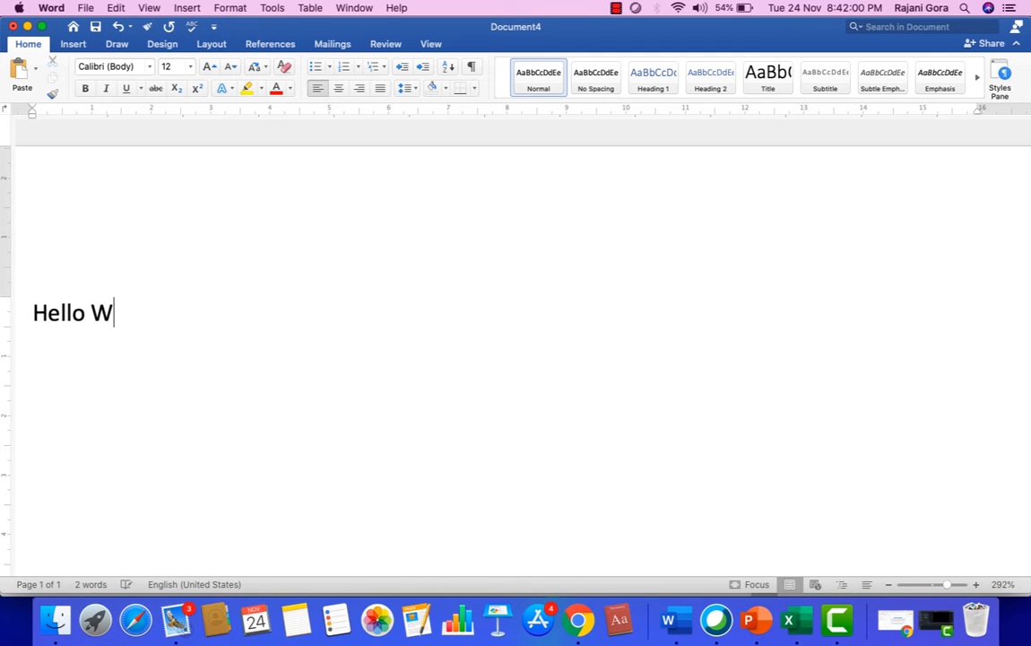
type("ord")
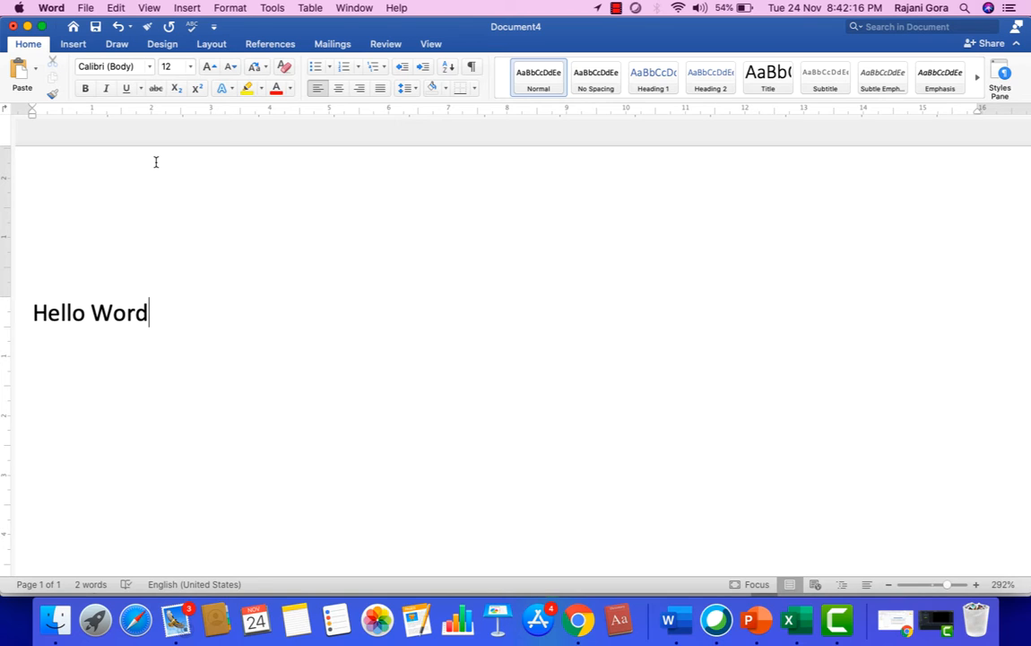
Save the document under the file name Demo in the Desktop folder
key("super+s")
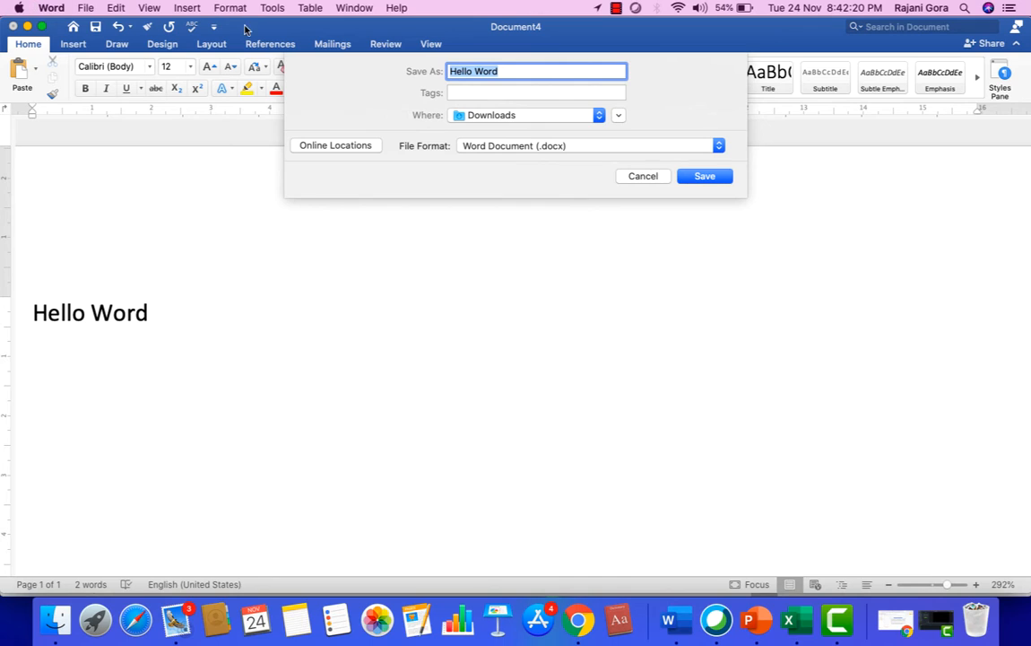
left_click(643, 177)
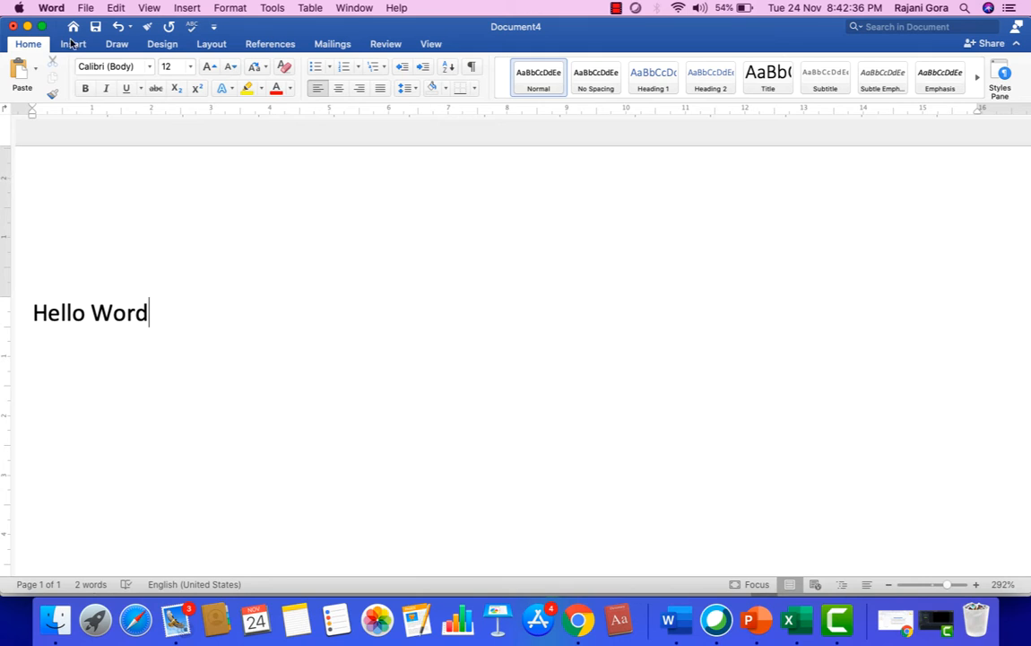
left_click(85, 8)
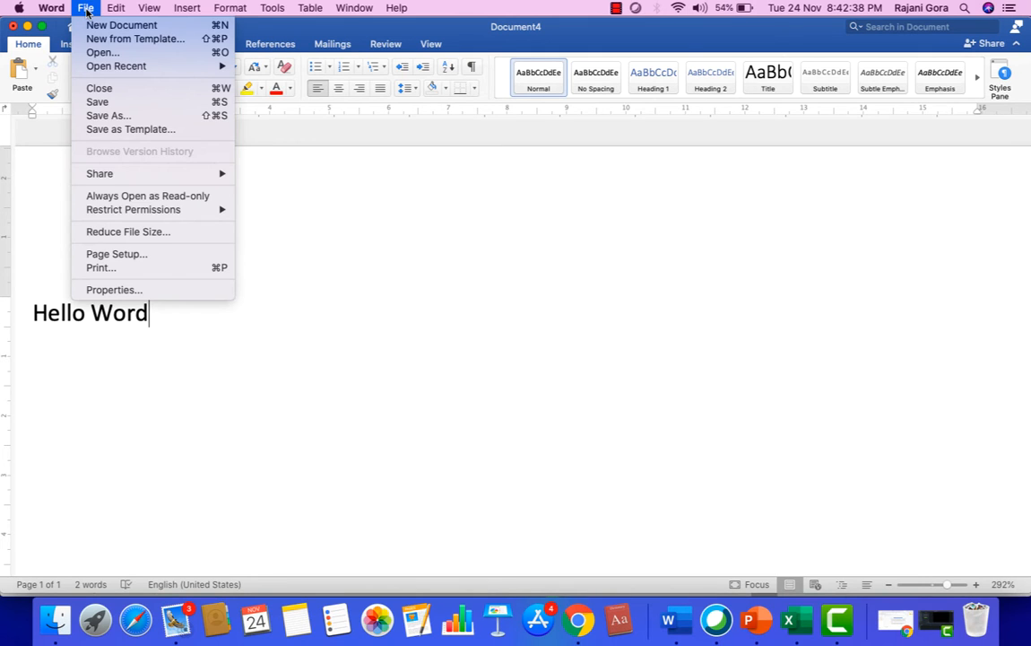
mouse_move(91, 70)
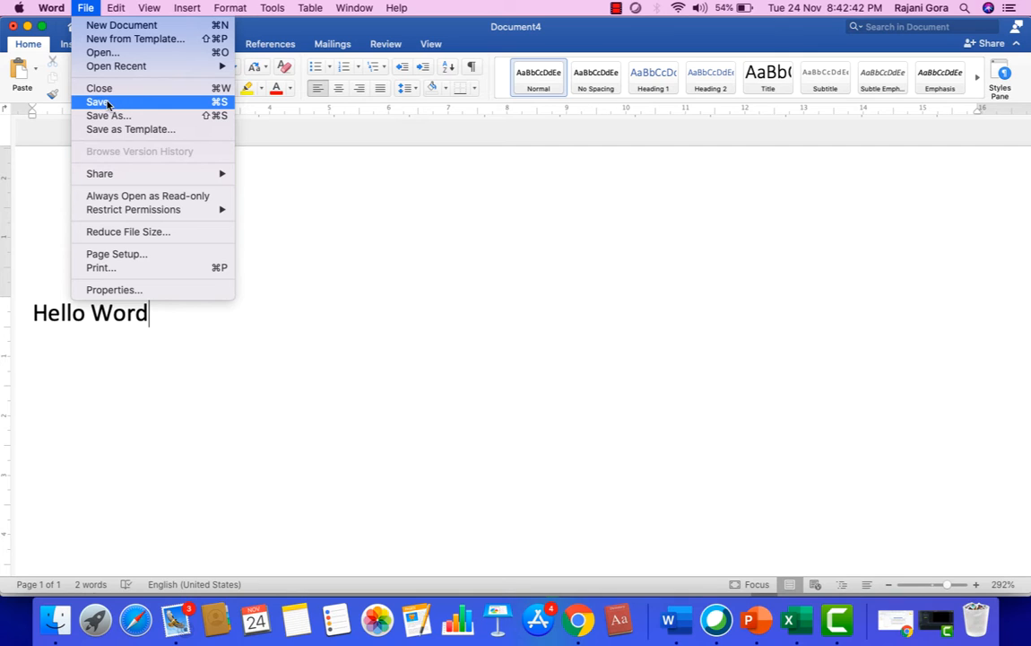
left_click(105, 102)
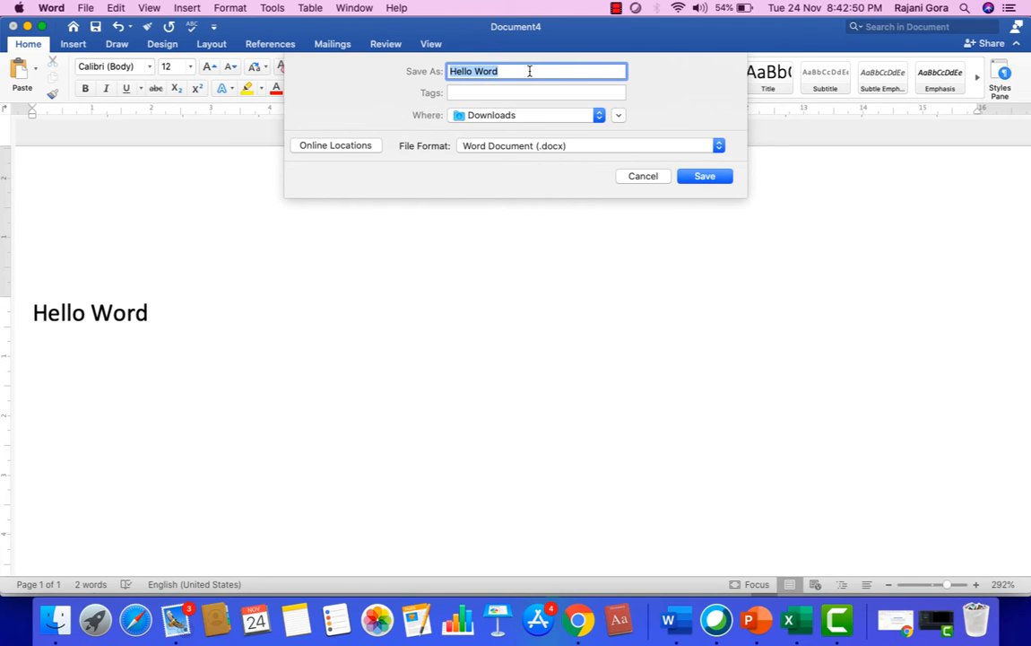
key("BackSpace")
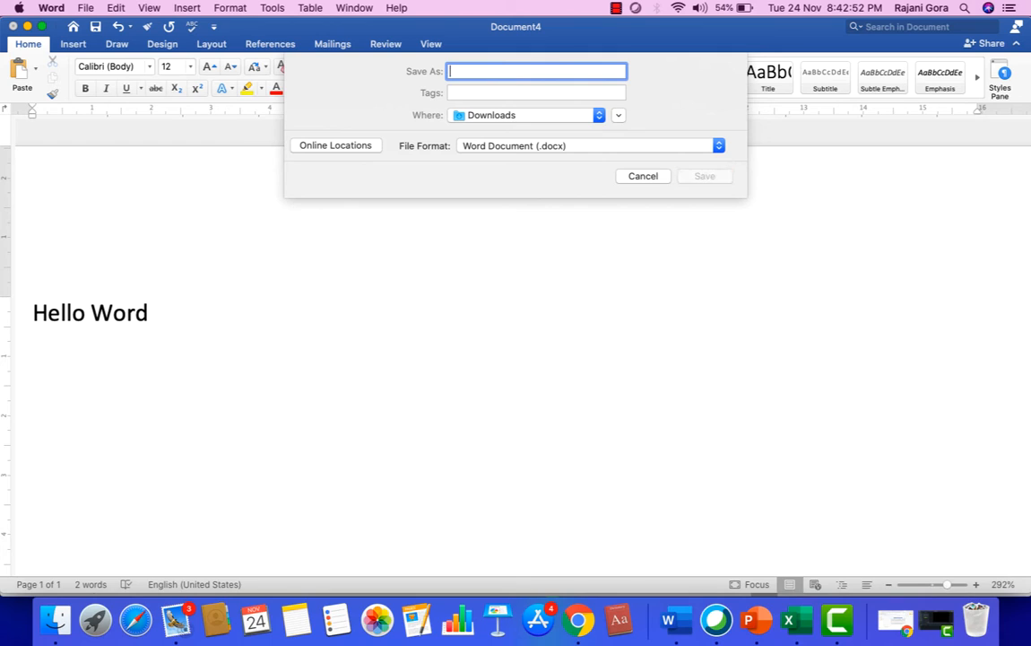
type("D")
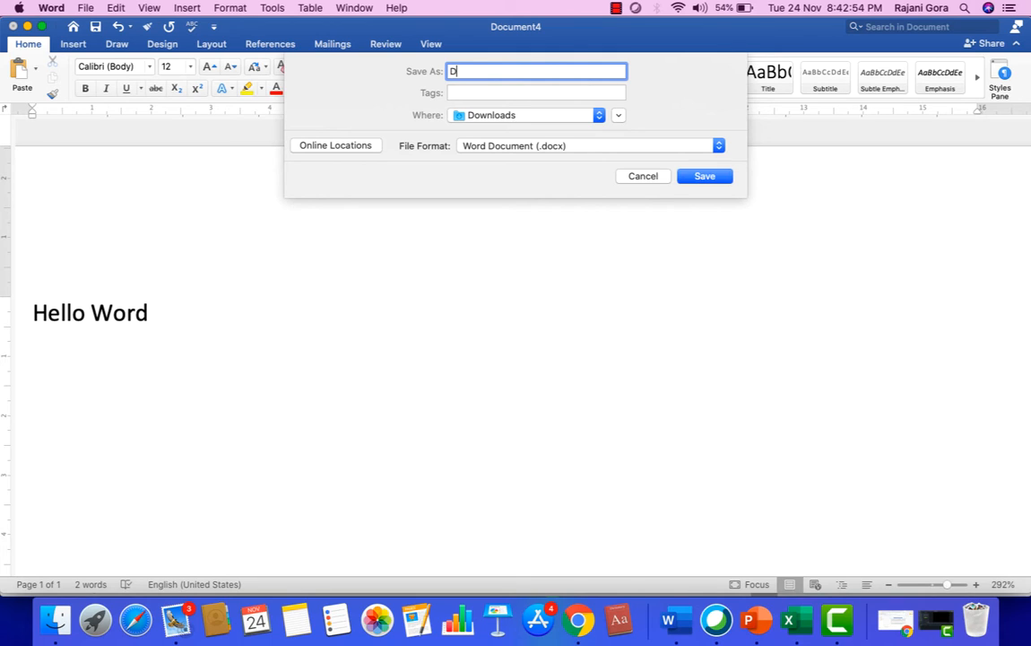
type("emo")
left_click(619, 116)
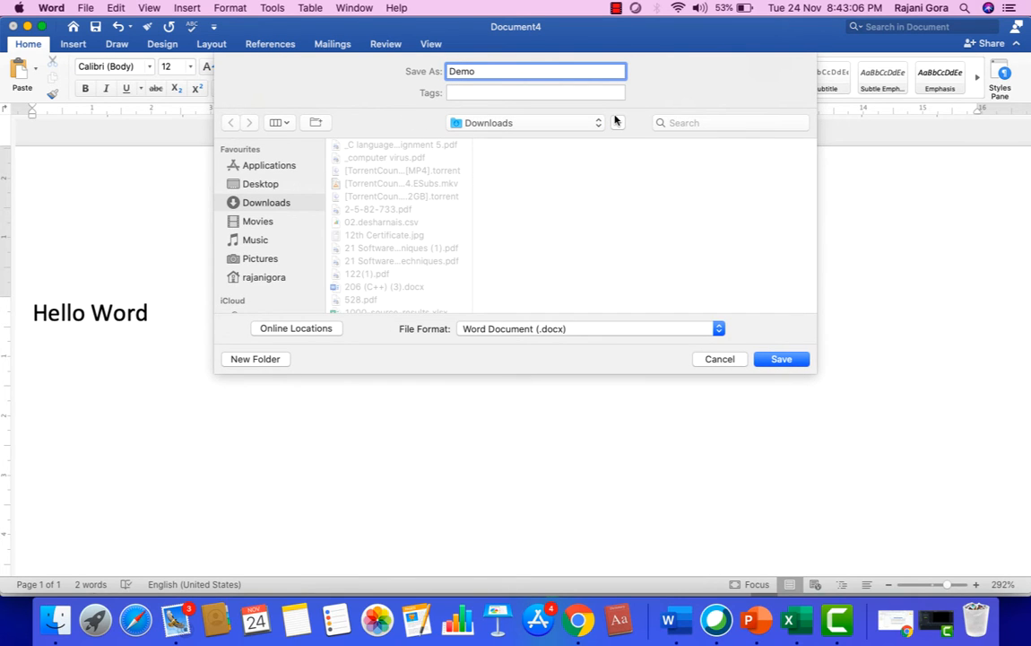
left_click(258, 184)
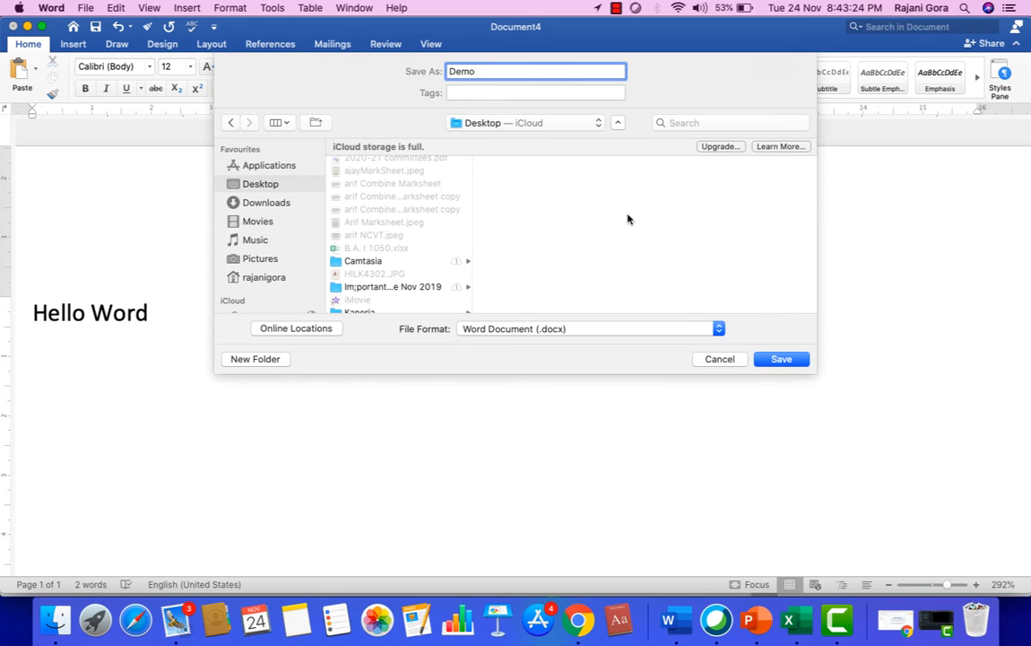
left_click(789, 359)
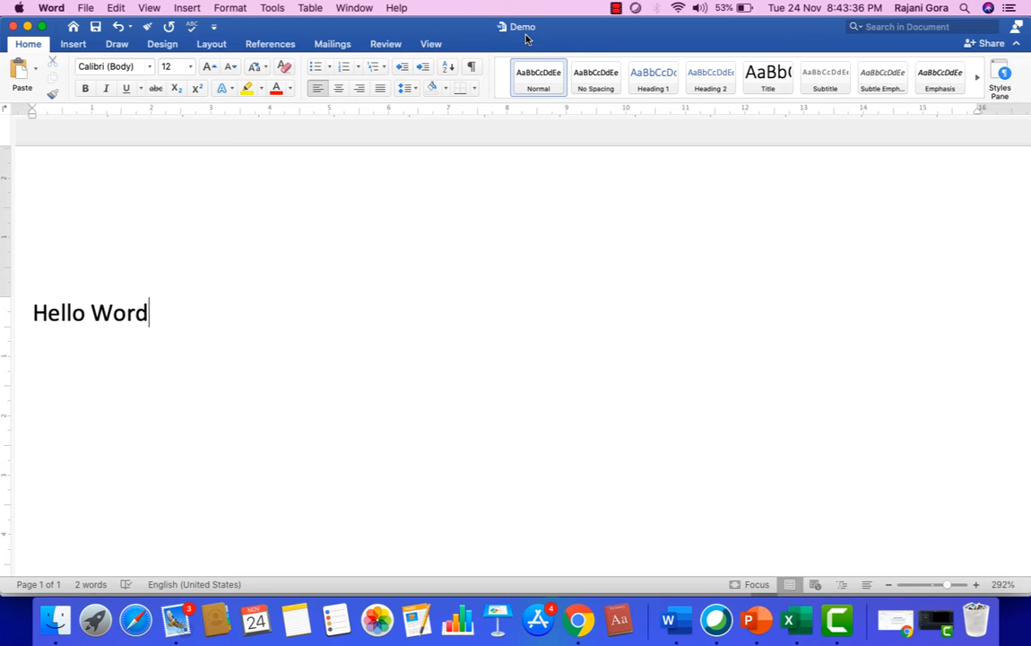
Add a period after "Hello Word" and enter "How are you" on a new line below it
left_click(85, 8)
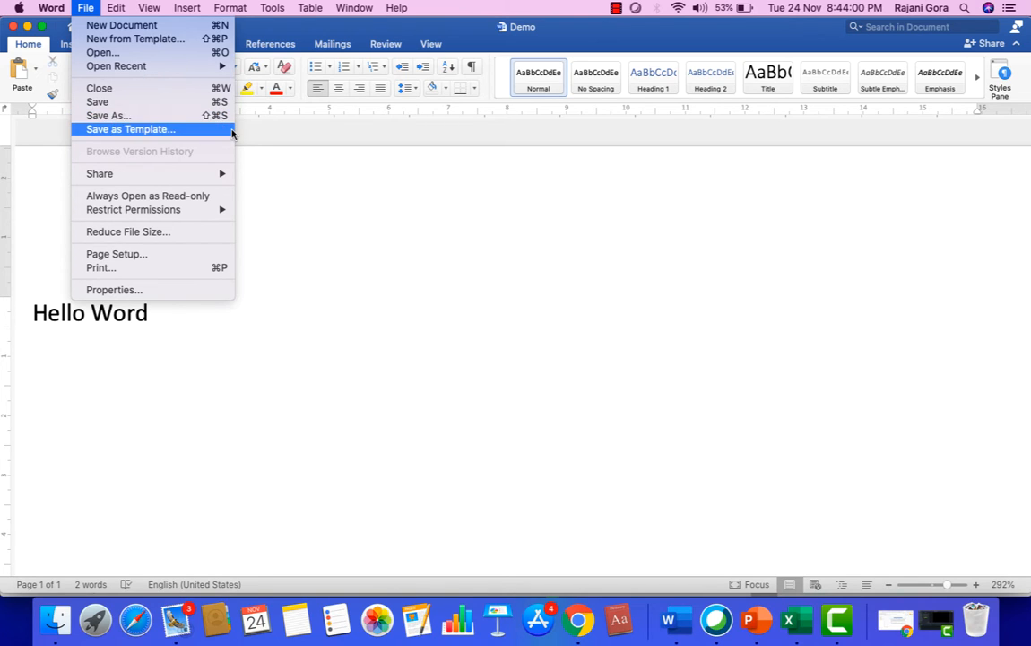
left_click(331, 201)
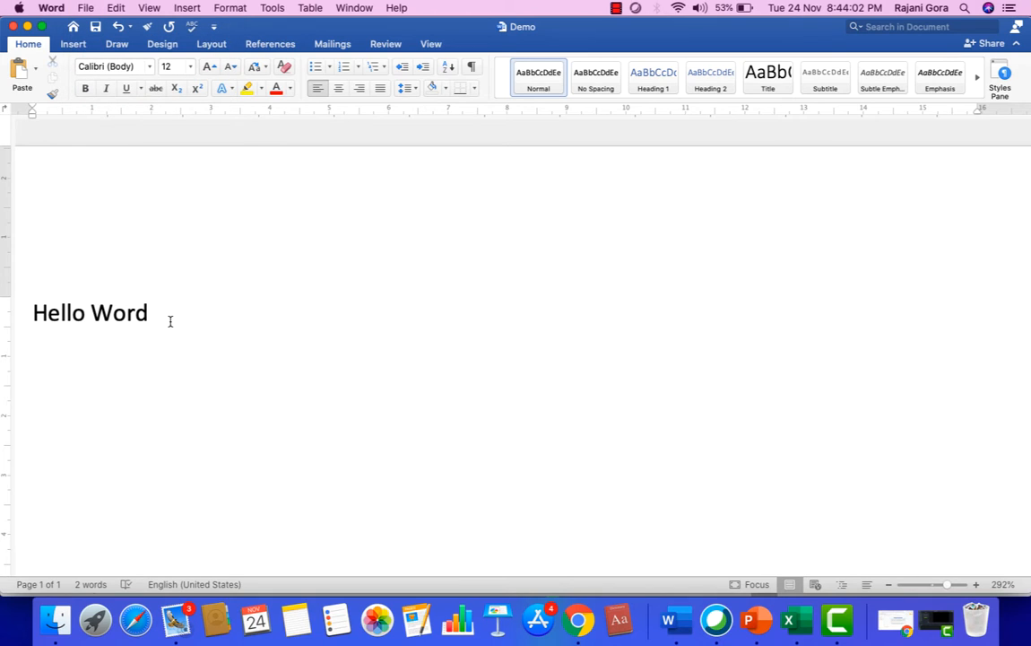
type(".")
key("Return")
type("ho")
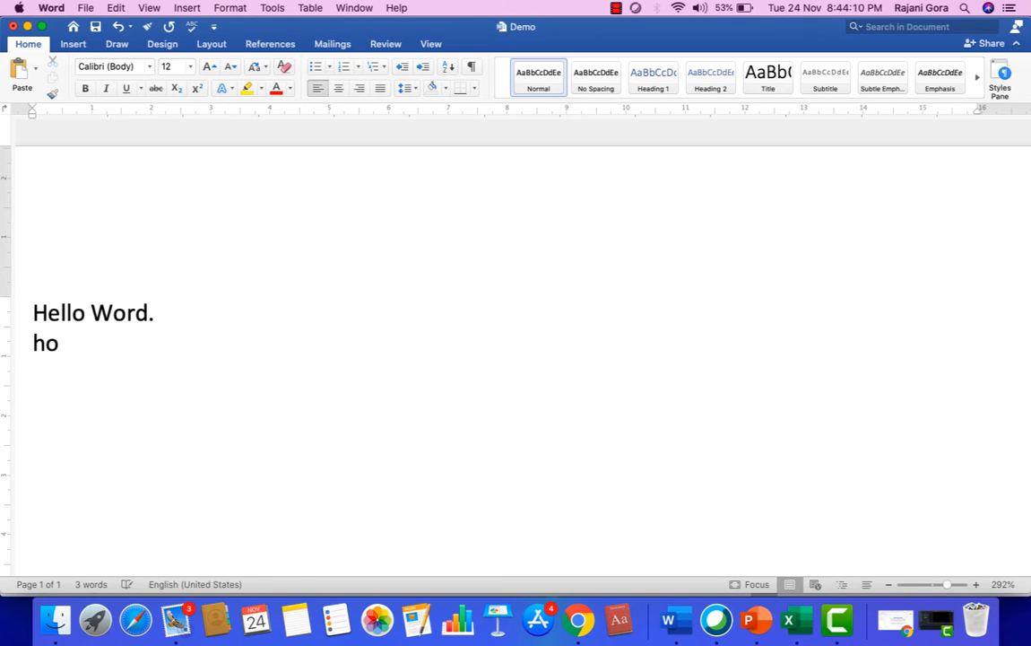
type("w ar")
type("e yi")
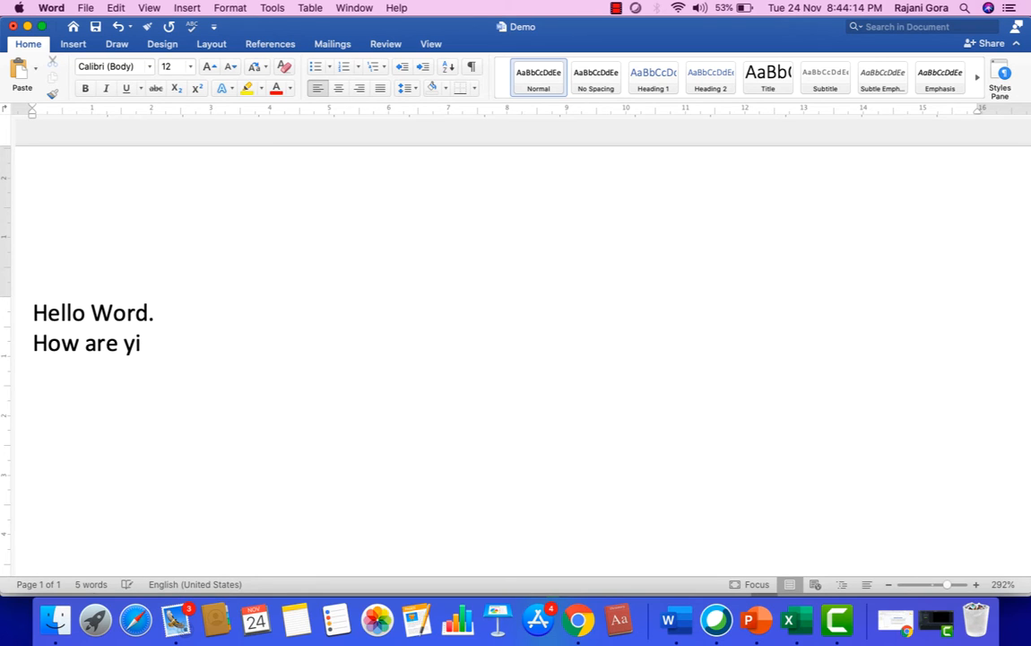
key("BackSpace")
type("ou")
Save the changes, and use Save As to store the document again as Demo on the Desktop, replacing the existing file
left_click(83, 11)
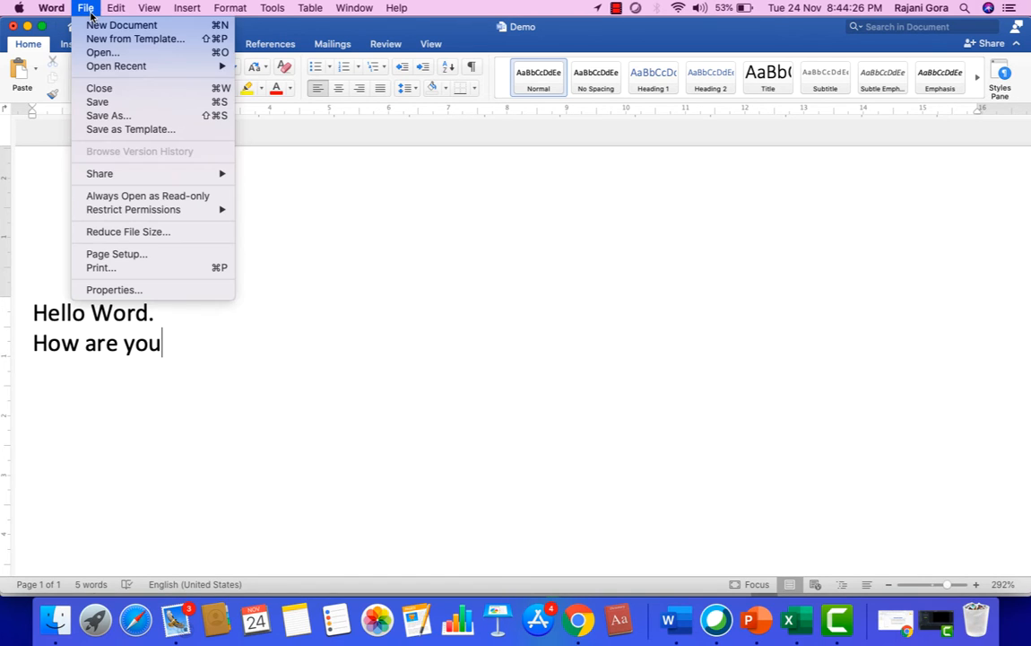
left_click(119, 104)
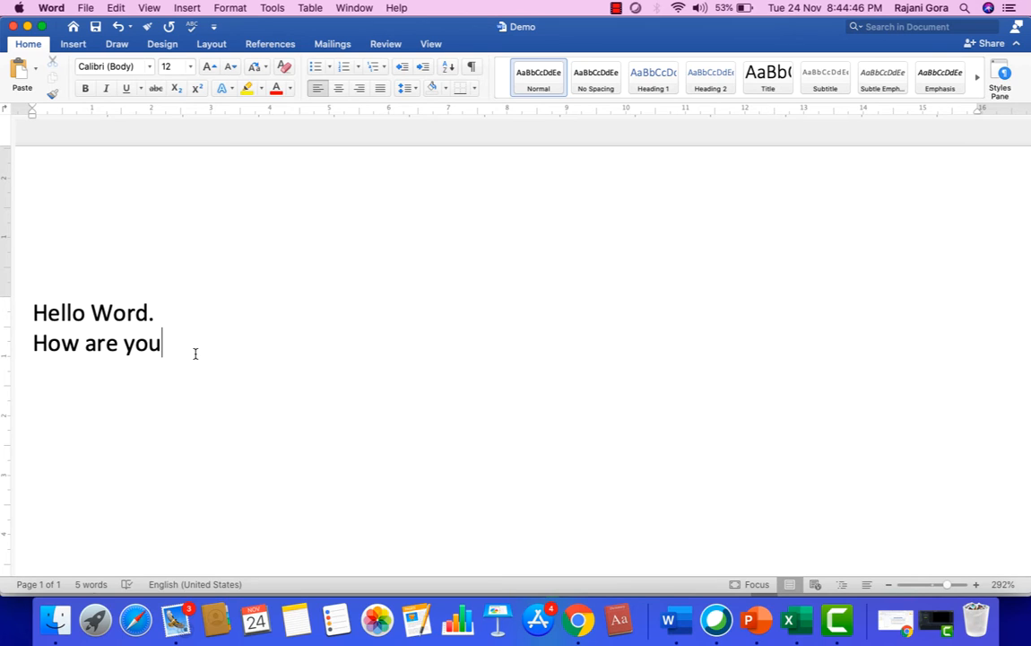
left_click(87, 9)
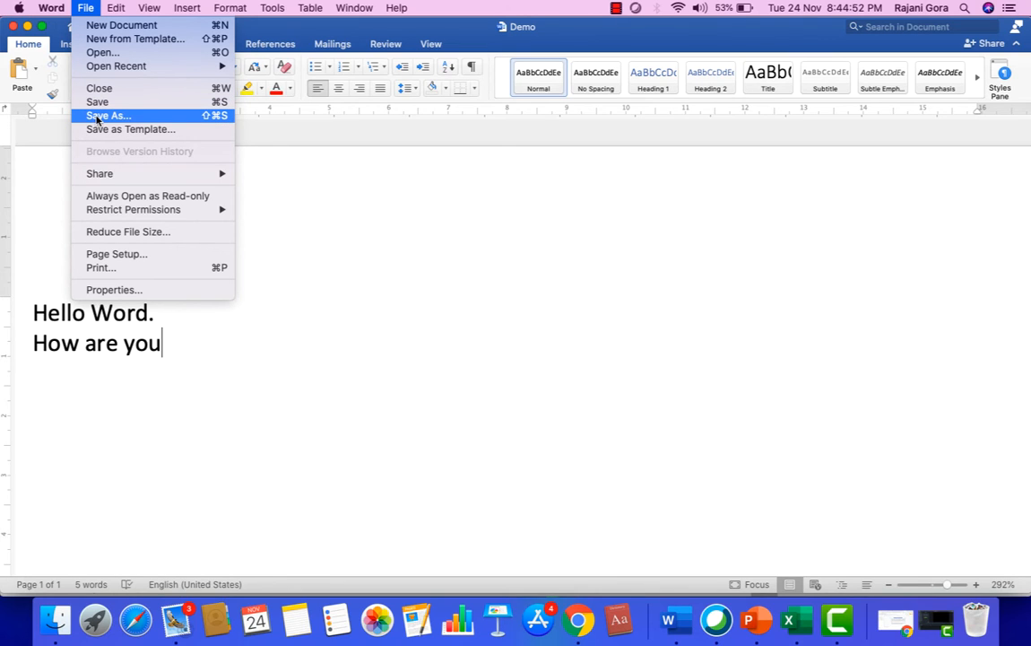
left_click(97, 118)
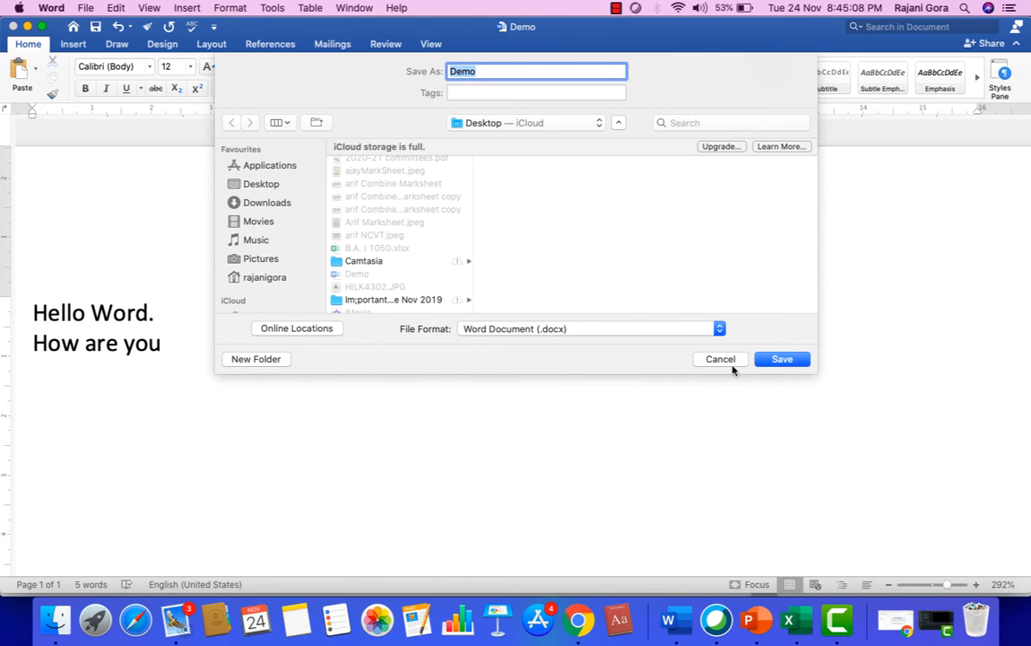
left_click(782, 359)
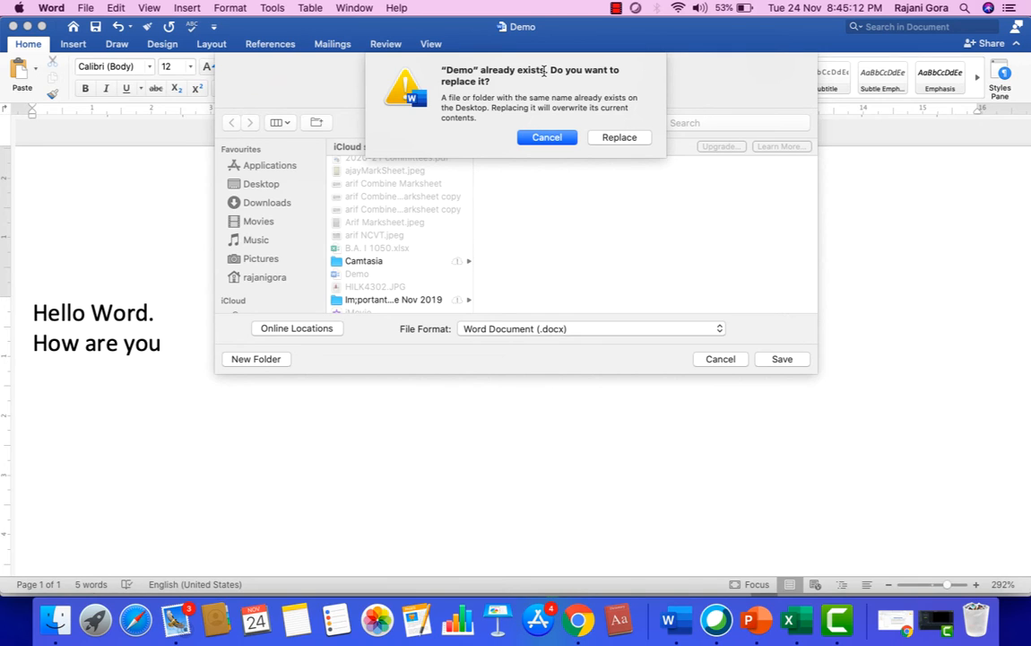
left_click(619, 138)
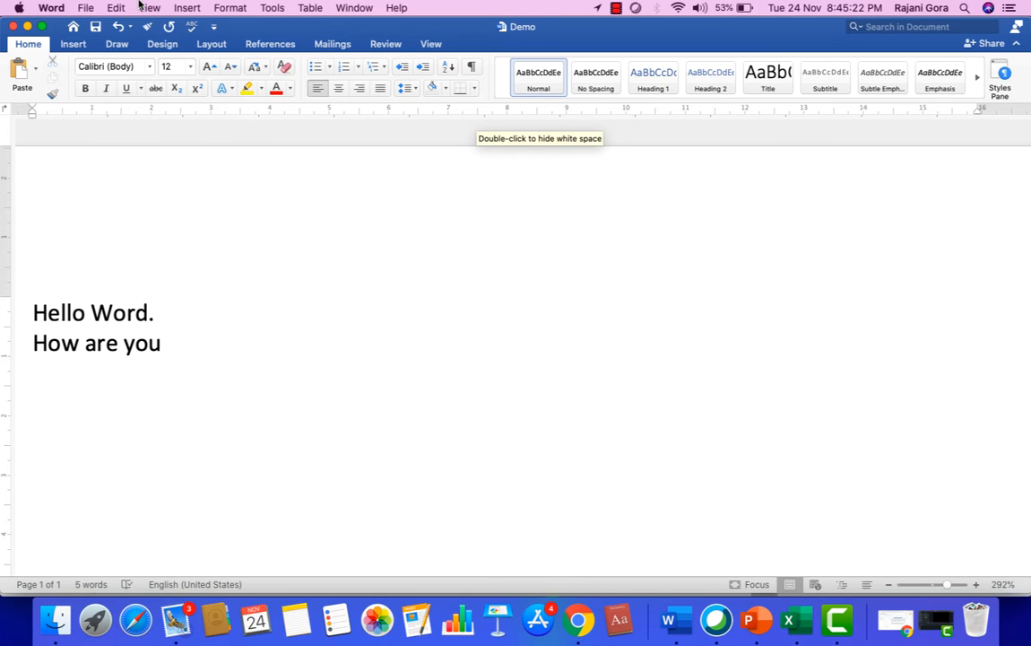
left_click(86, 8)
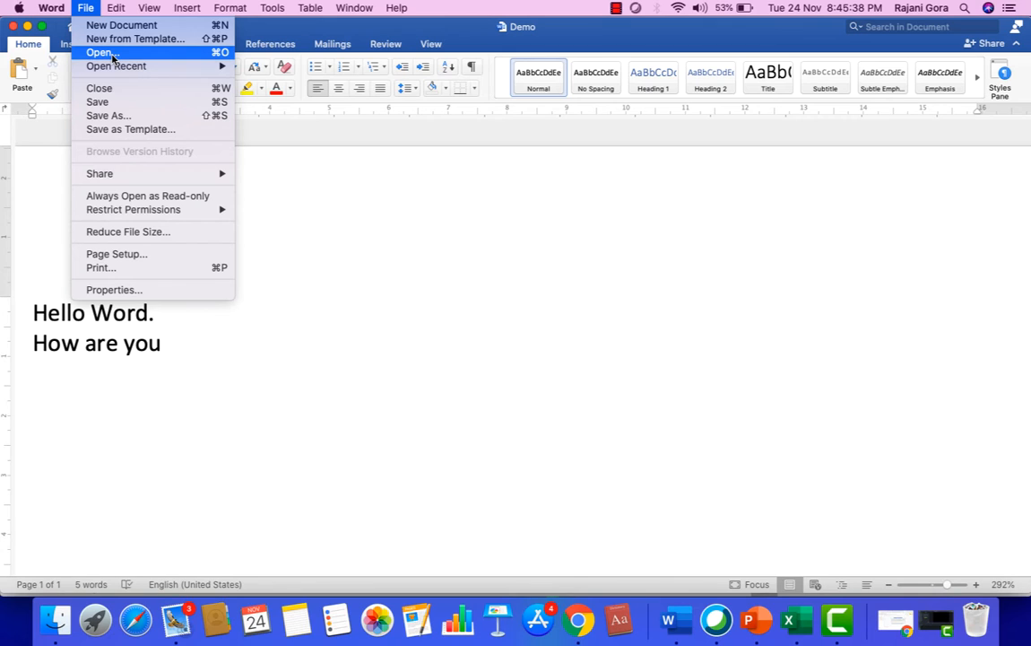
left_click(112, 58)
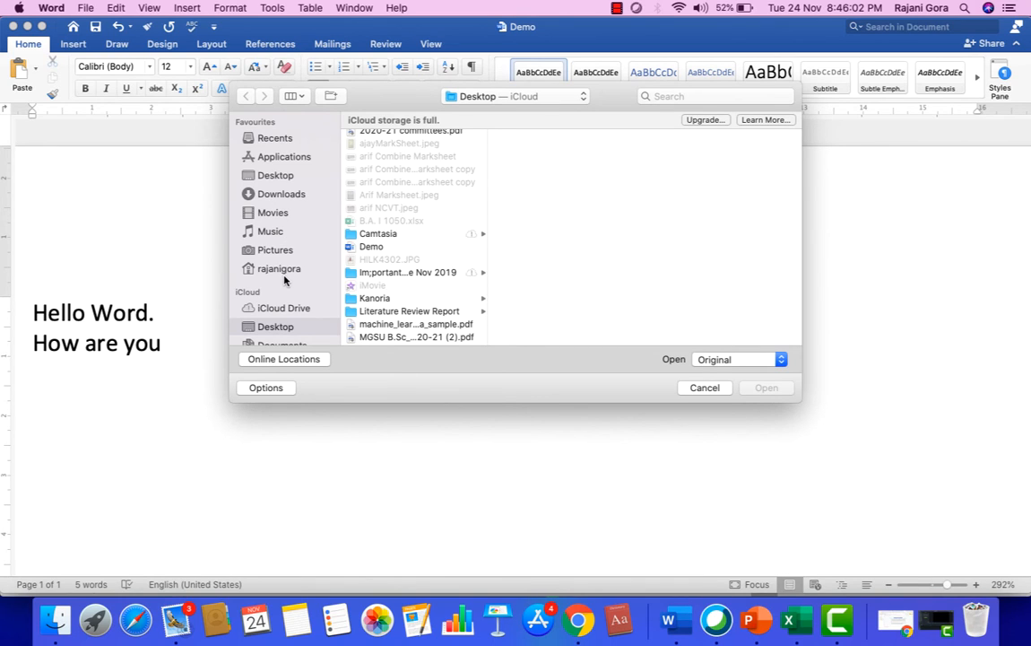
left_click(278, 179)
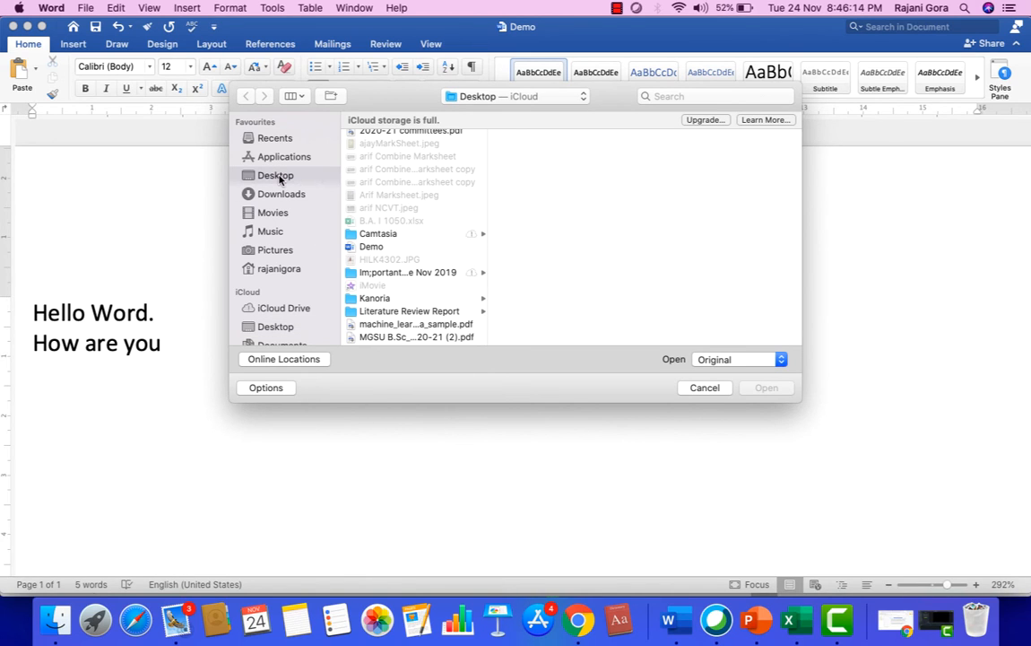
scroll(418, 251, "down", 5)
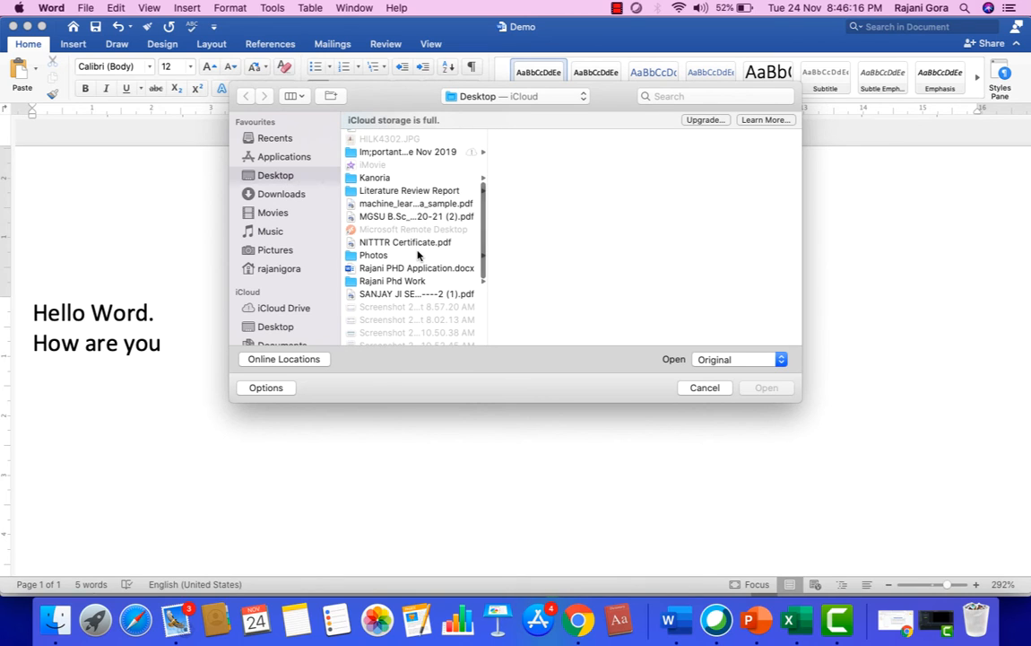
scroll(418, 256, "down", 3)
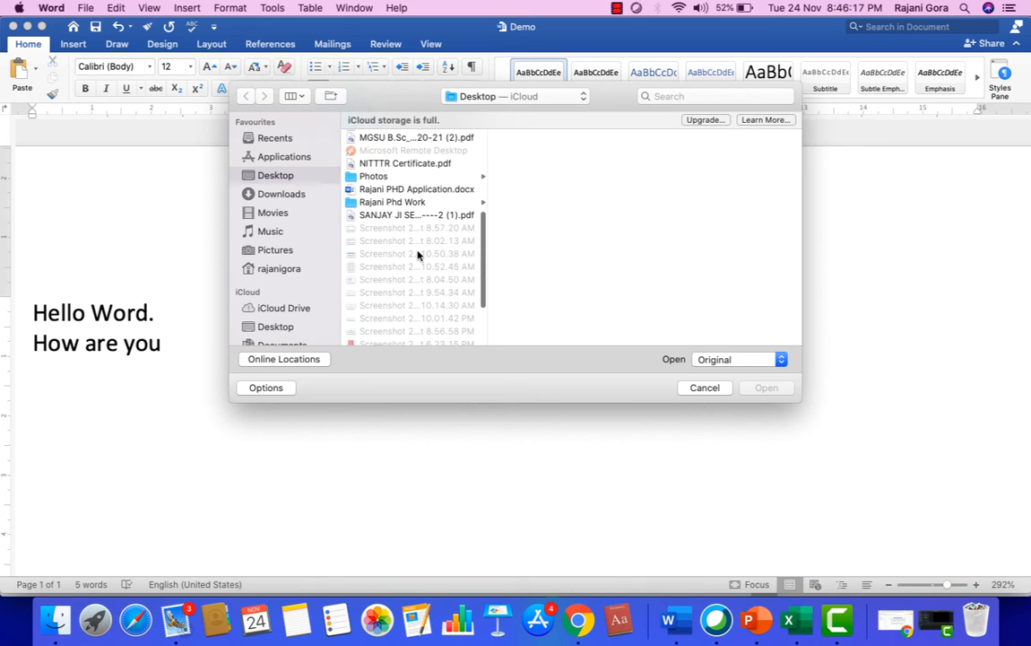
left_click(419, 190)
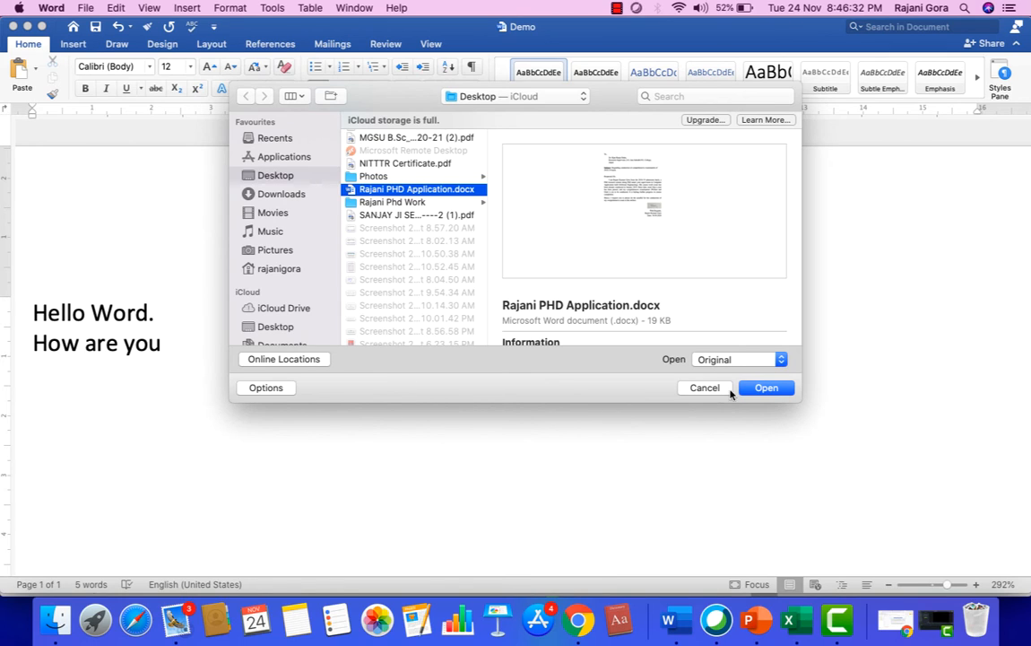
left_click(703, 387)
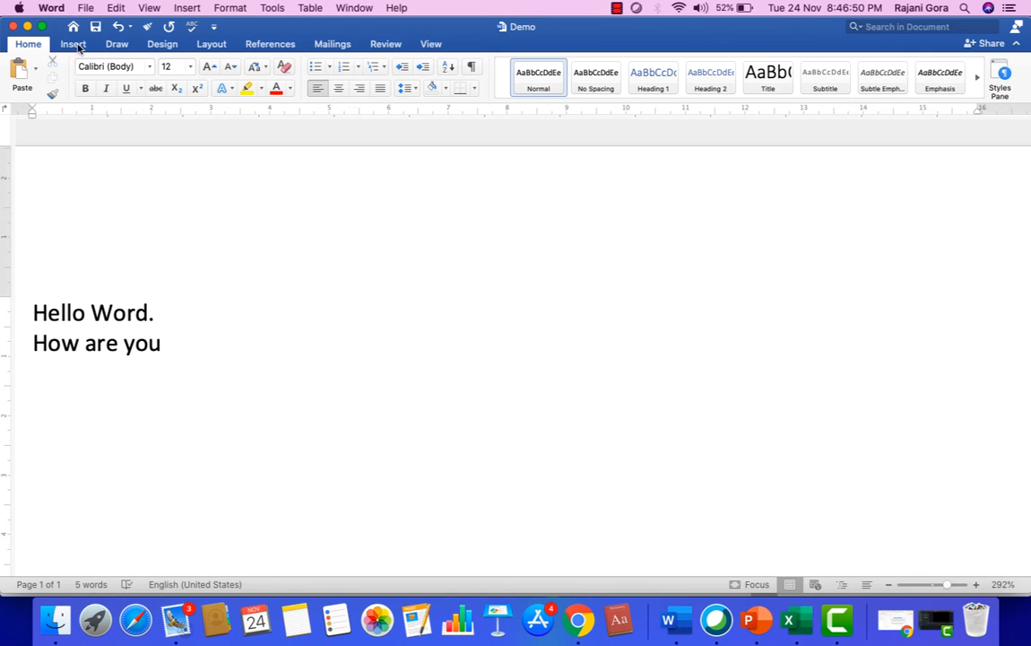
left_click(86, 9)
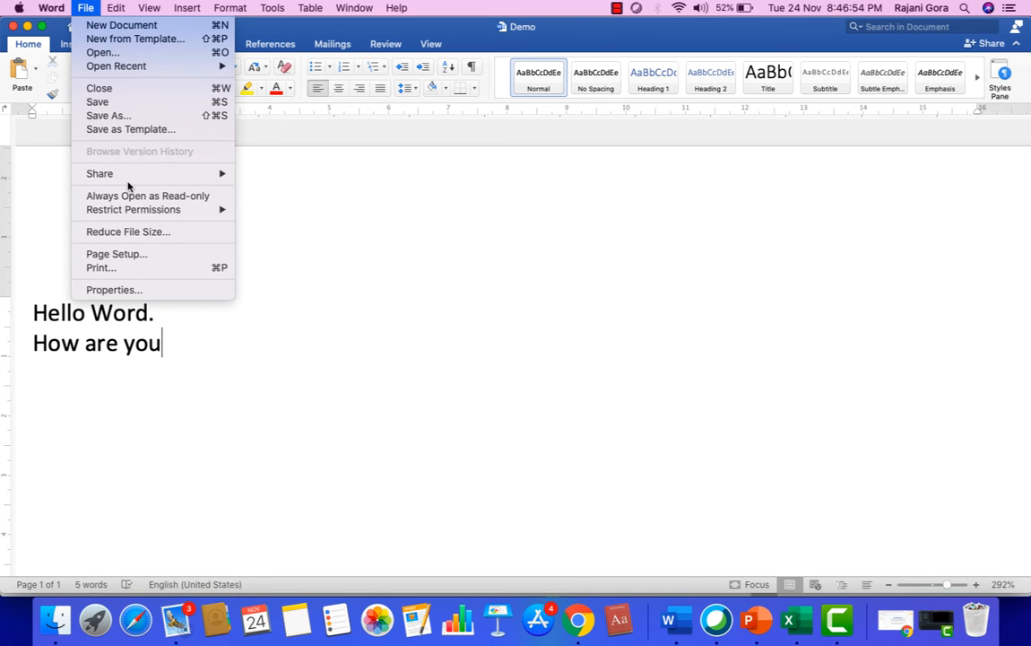
left_click(373, 267)
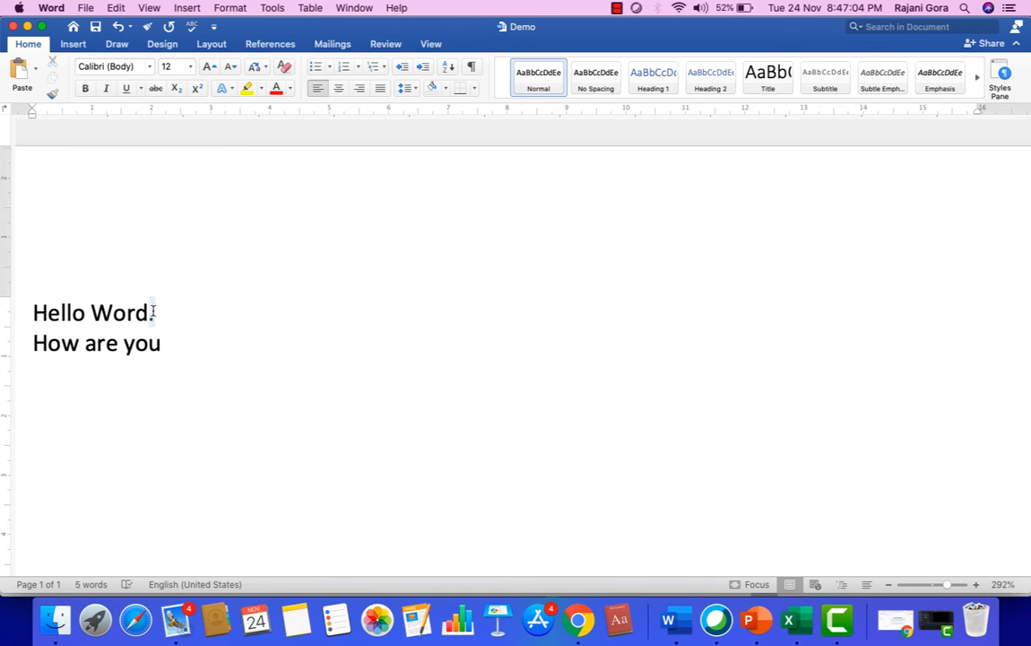
Select the first line "Hello Word." and clear the selection, repeating this once
left_click_drag(157, 311, 45, 304)
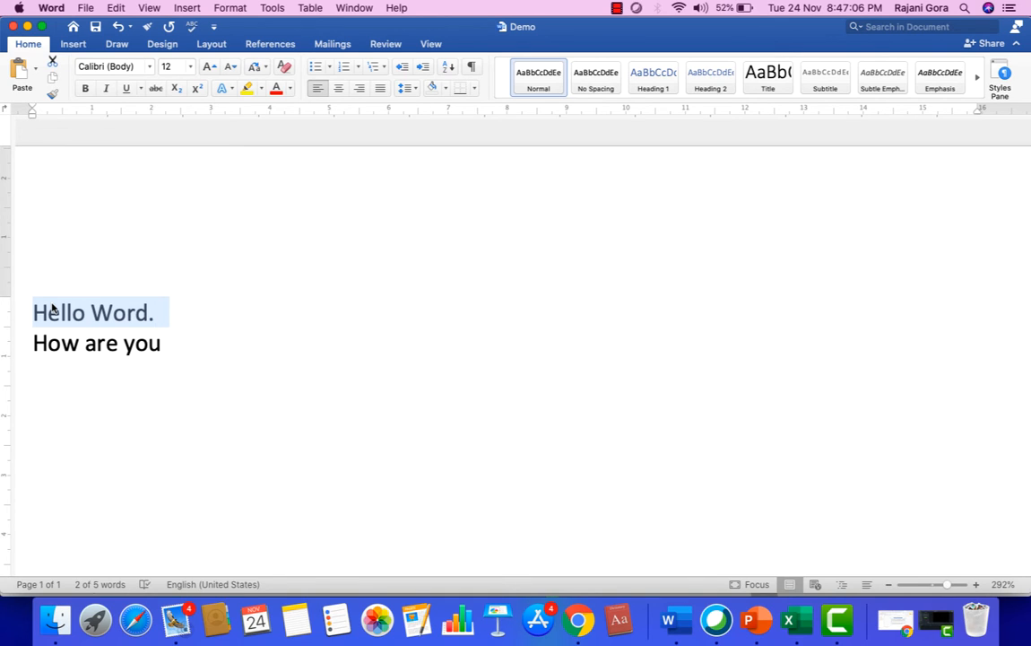
left_click(216, 333)
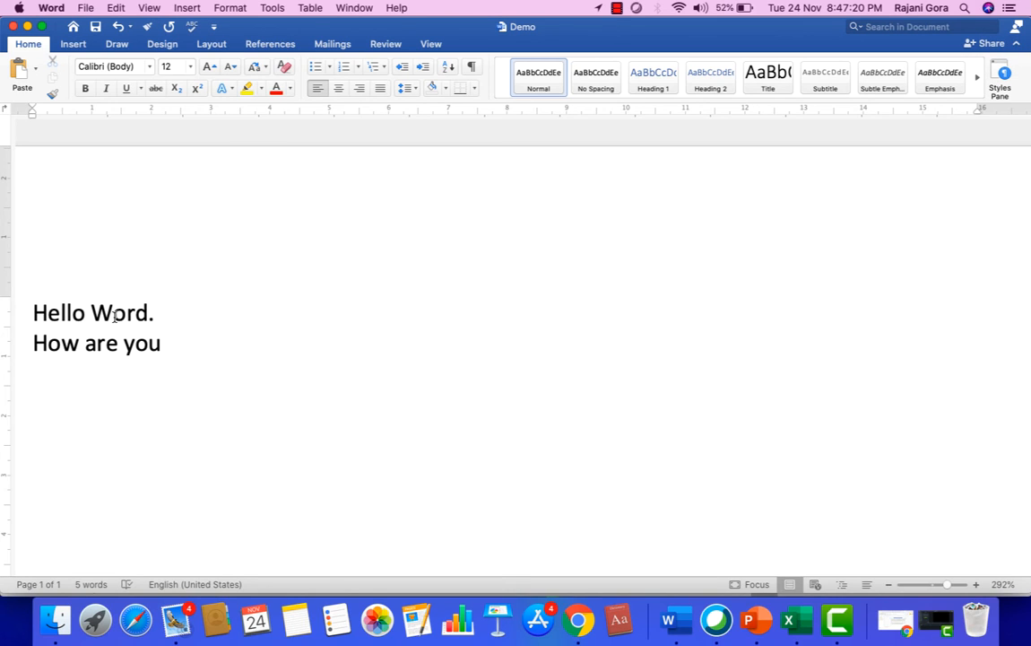
key("shift+Down")
key("shift+Down")
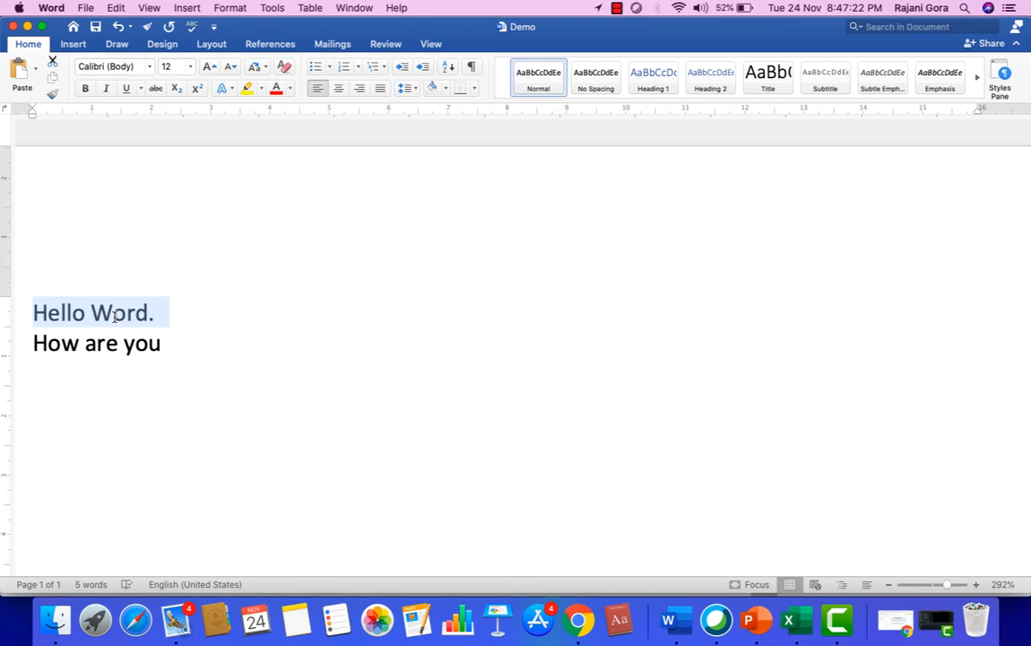
key("shift+Up")
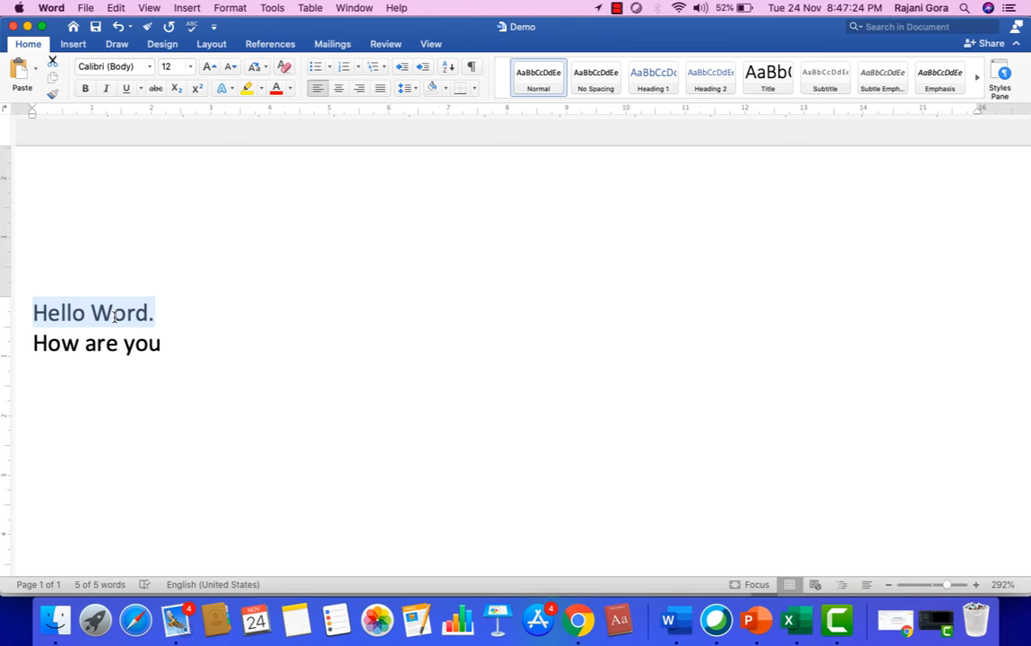
left_click(209, 309)
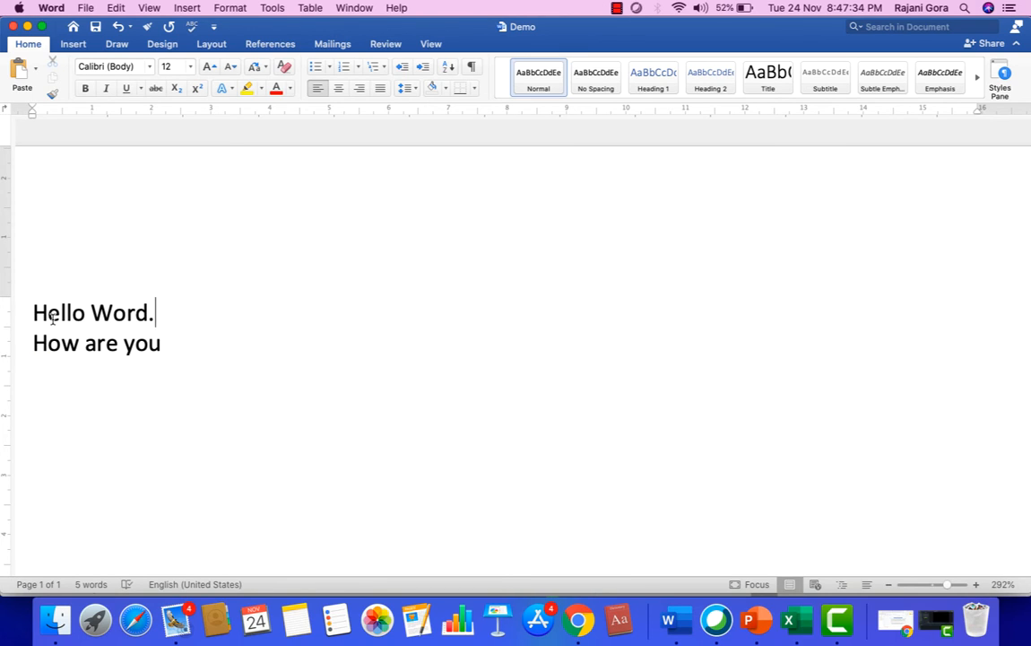
Copy the lines "Hello Word." and "How are you" and paste them further down, leaving blank lines in between
left_click_drag(32, 312, 173, 328)
key("super+c")
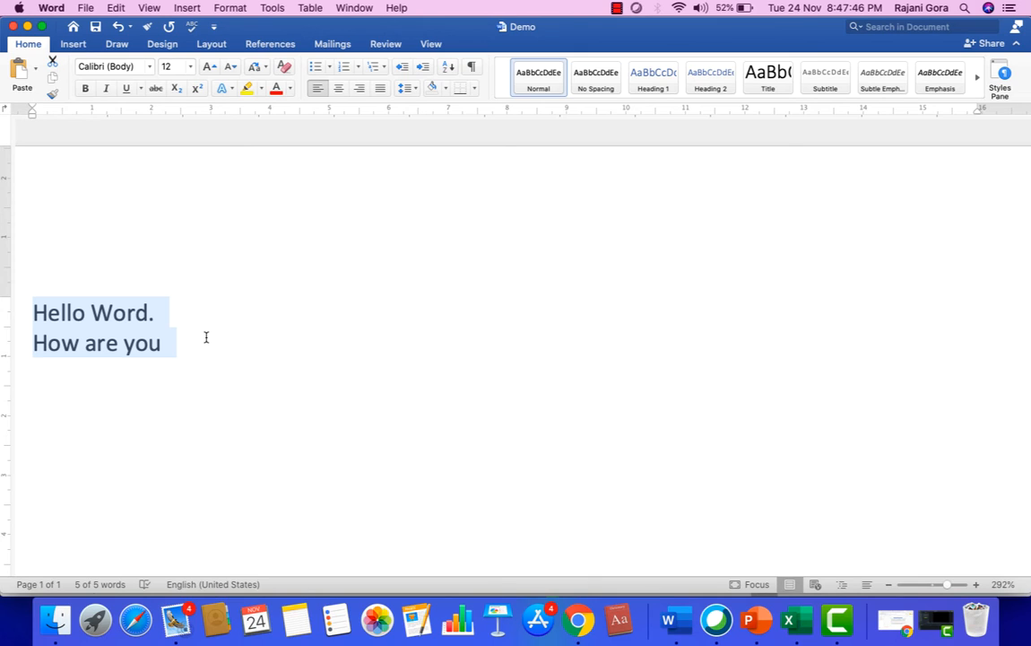
left_click(205, 337)
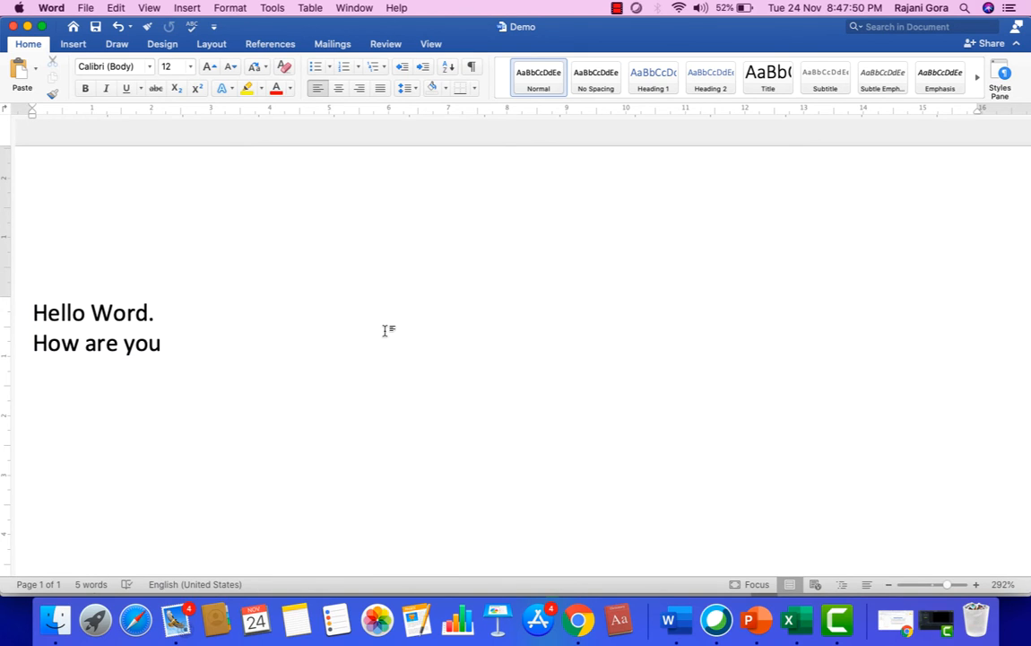
key("Return")
key("Return")
key("super+v")
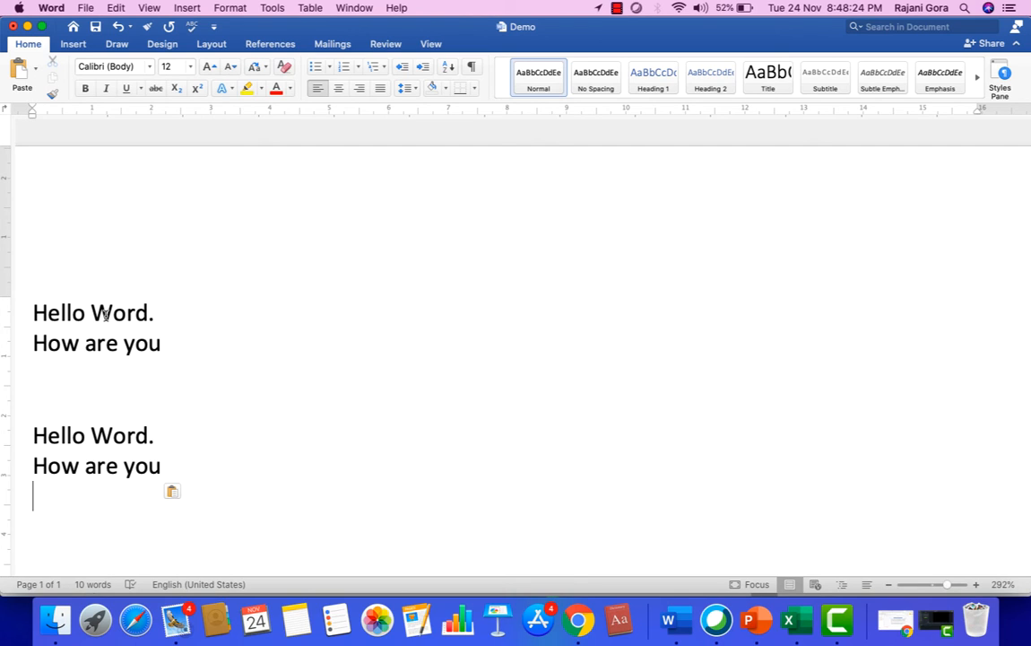
Copy the first two lines again and paste them between the original text and its lower copy, adding a blank line above
left_click_drag(31, 311, 172, 346)
key("super+c")
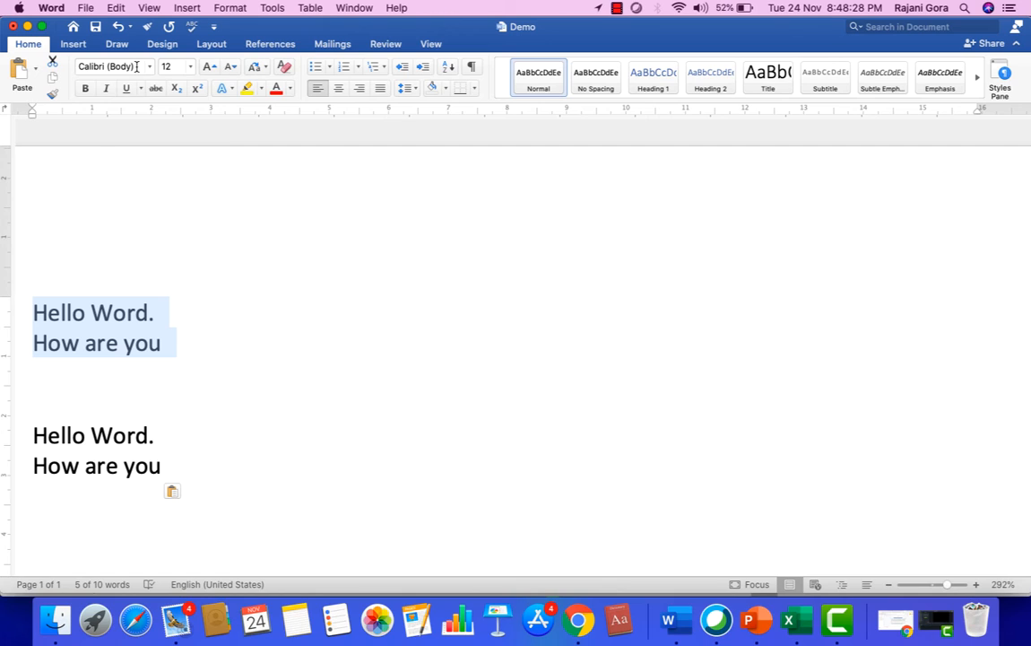
left_click(54, 82)
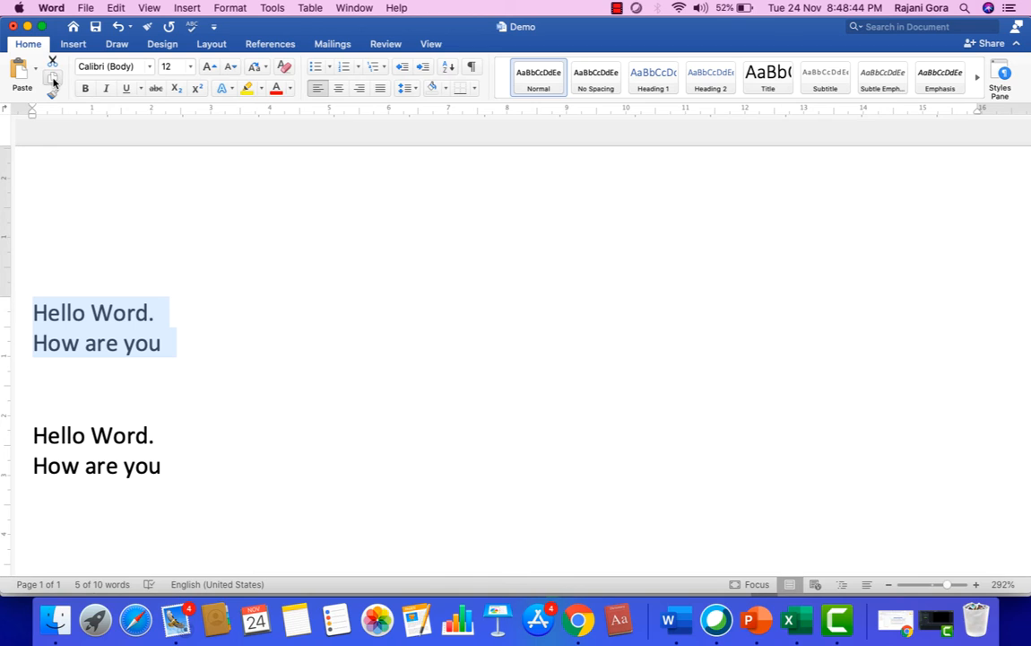
left_click(176, 375)
key("Return")
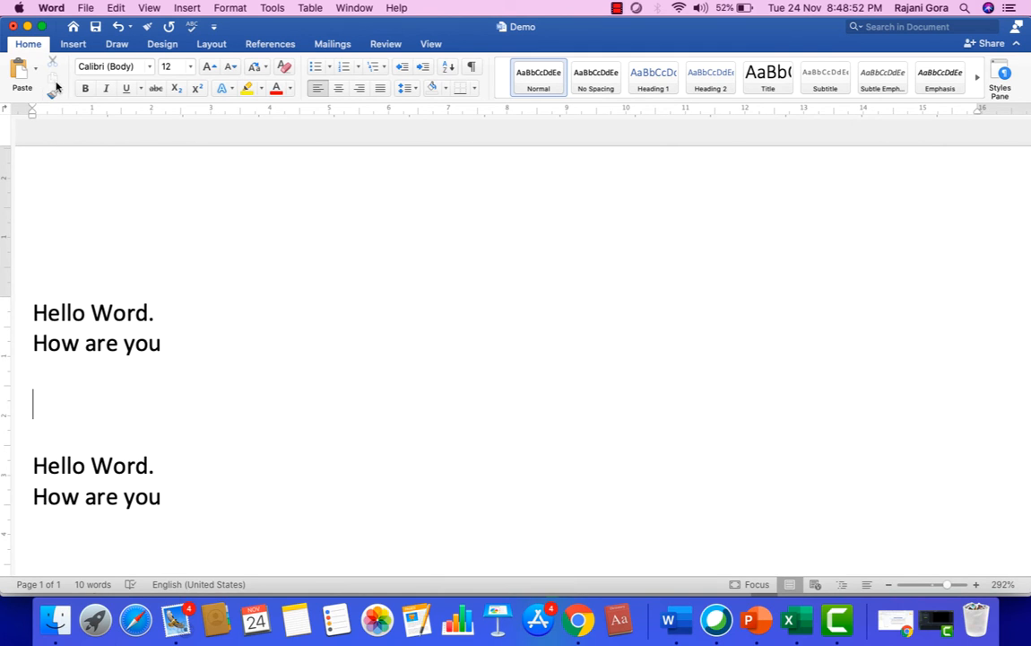
left_click(23, 81)
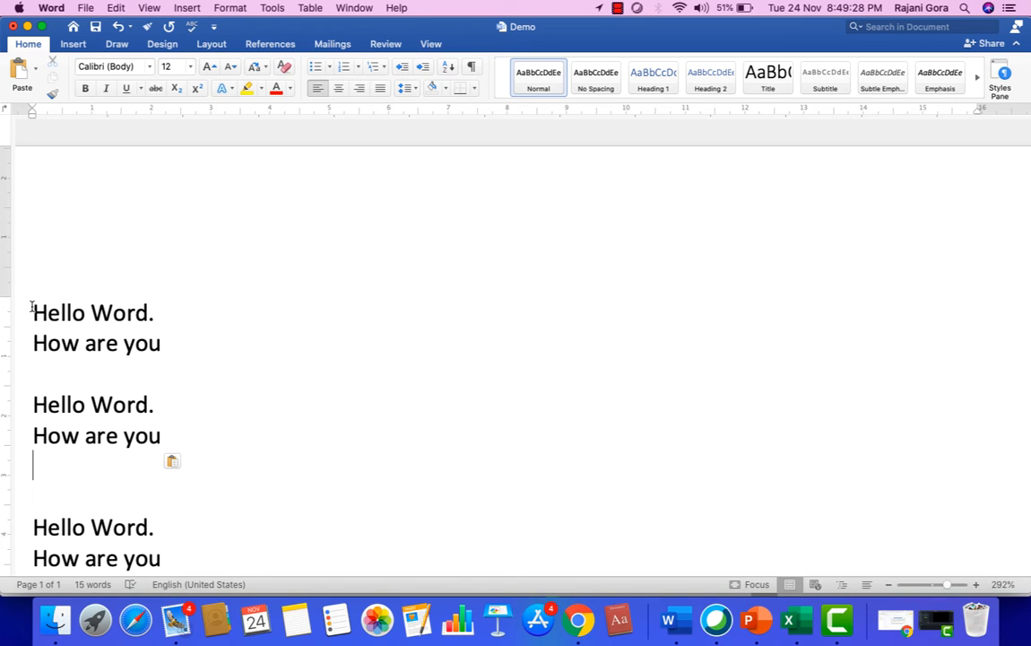
Cut the first "Hello Word." line and paste it on a new line below the last "How are you"
left_click_drag(34, 312, 175, 311)
key("super+c")
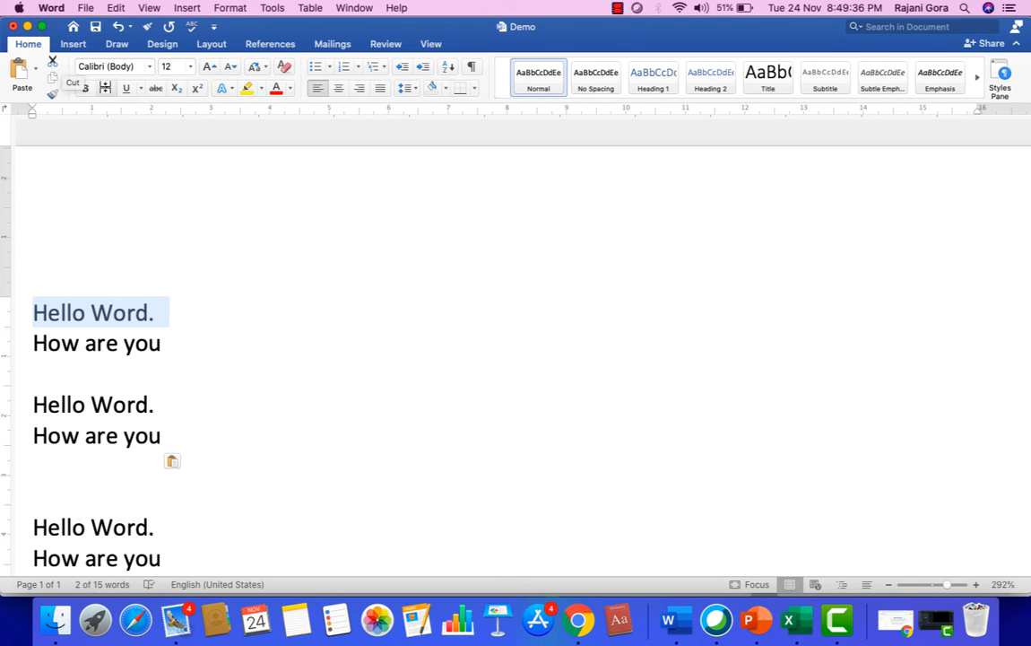
left_click(52, 67)
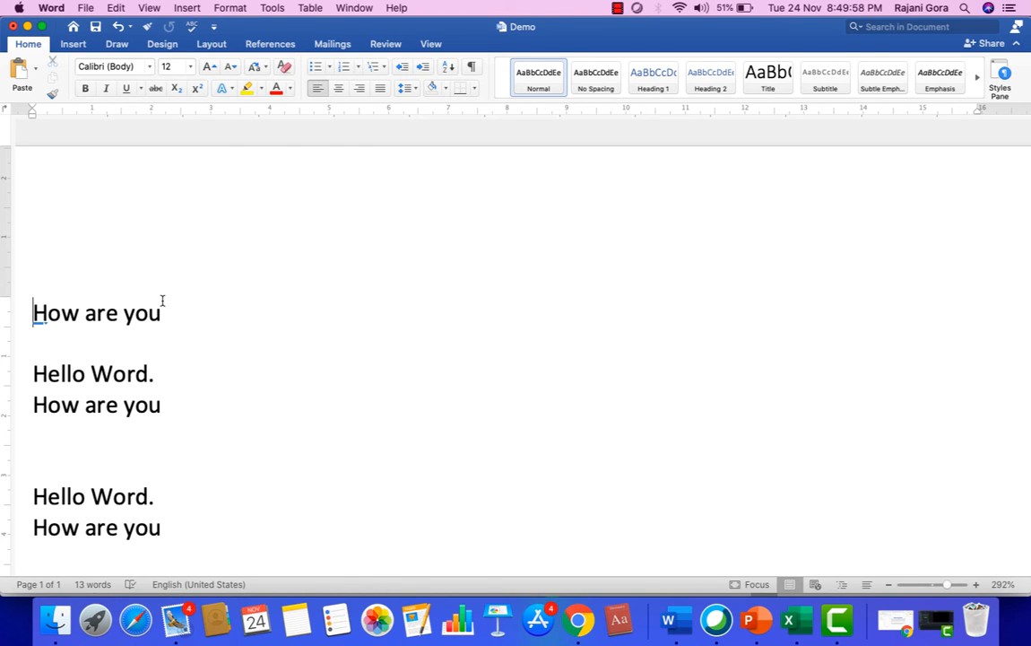
left_click(184, 528)
key("Return")
left_click(21, 77)
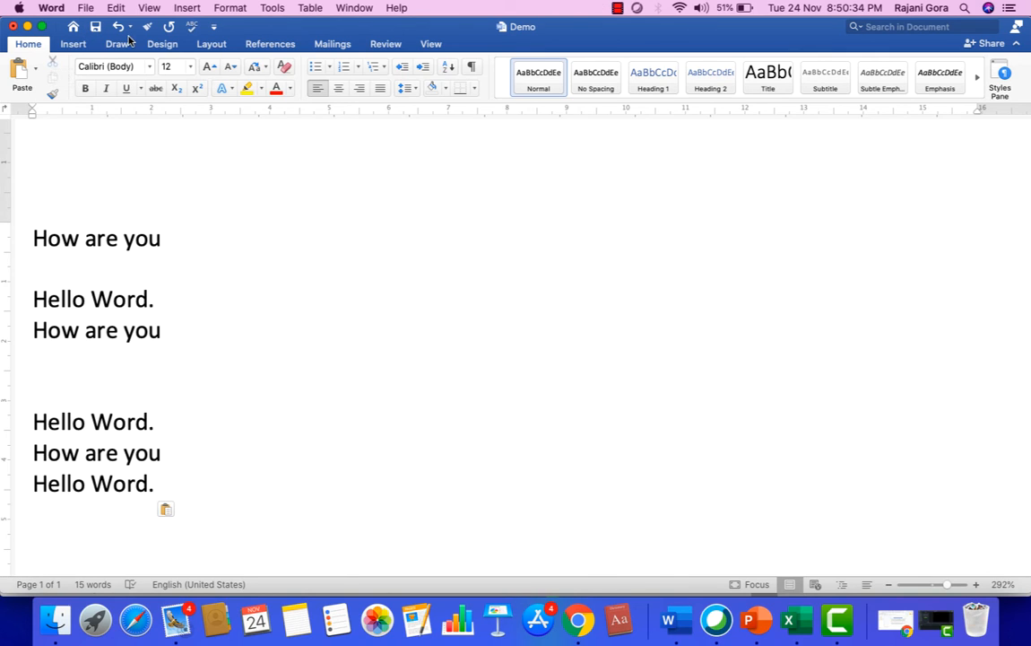
left_click(214, 27)
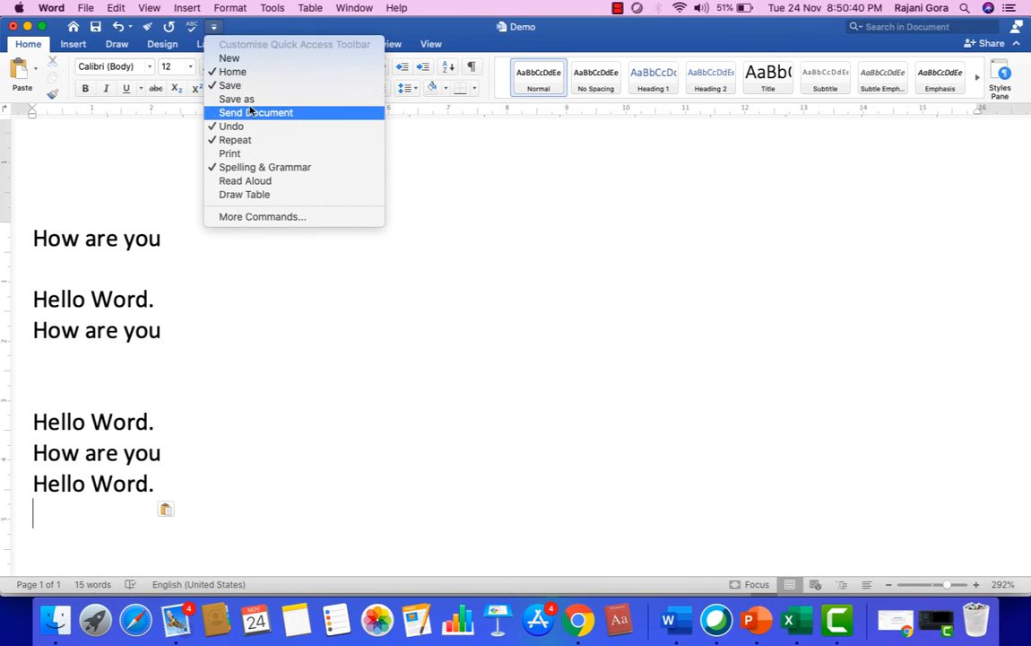
left_click(270, 217)
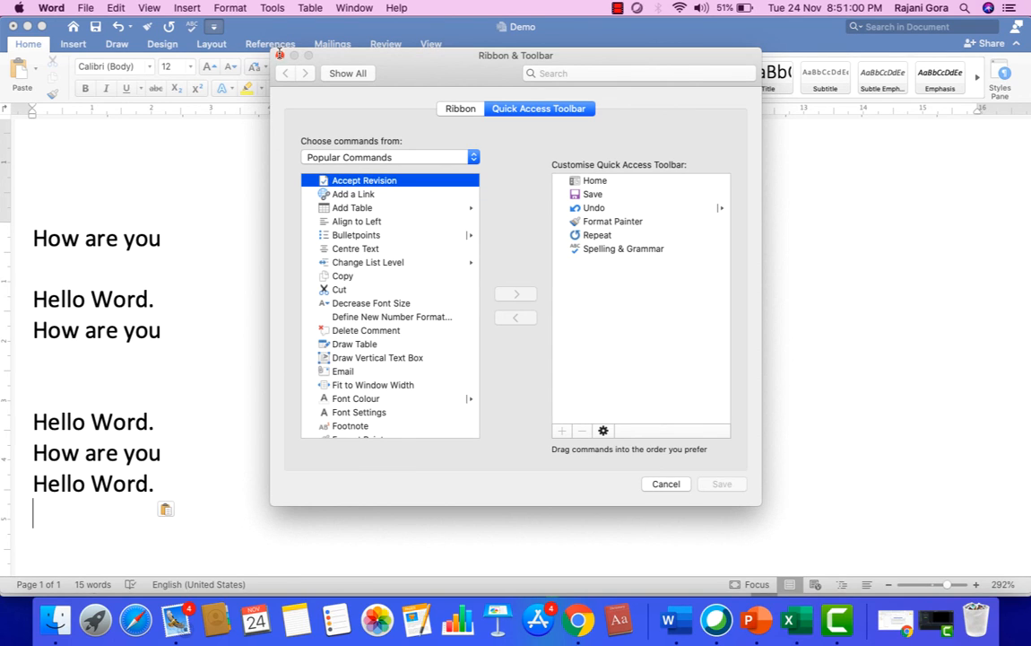
left_click(668, 484)
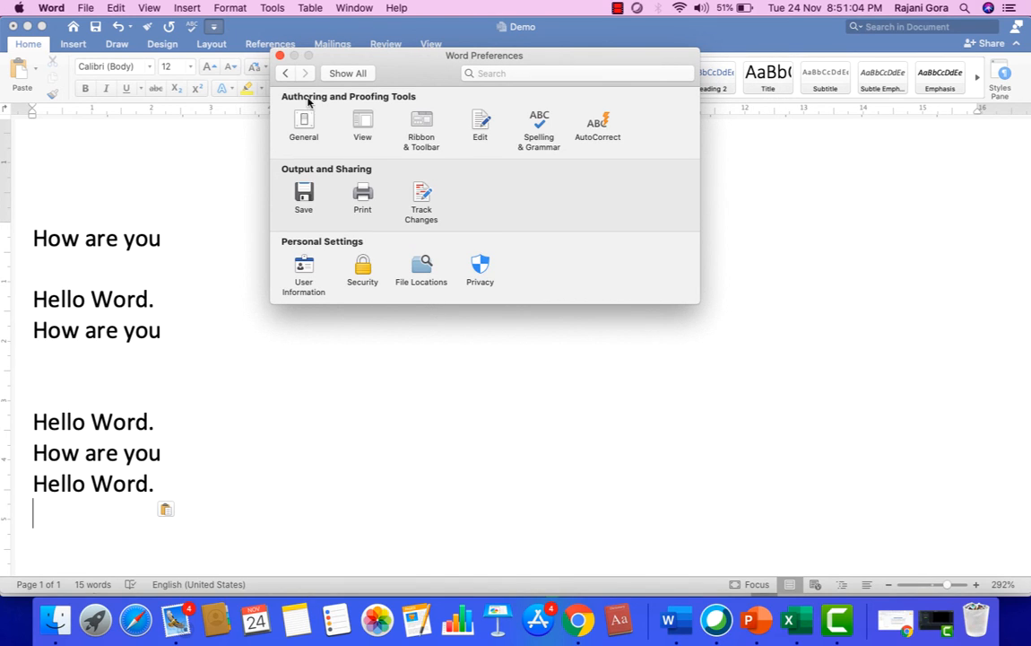
left_click(280, 56)
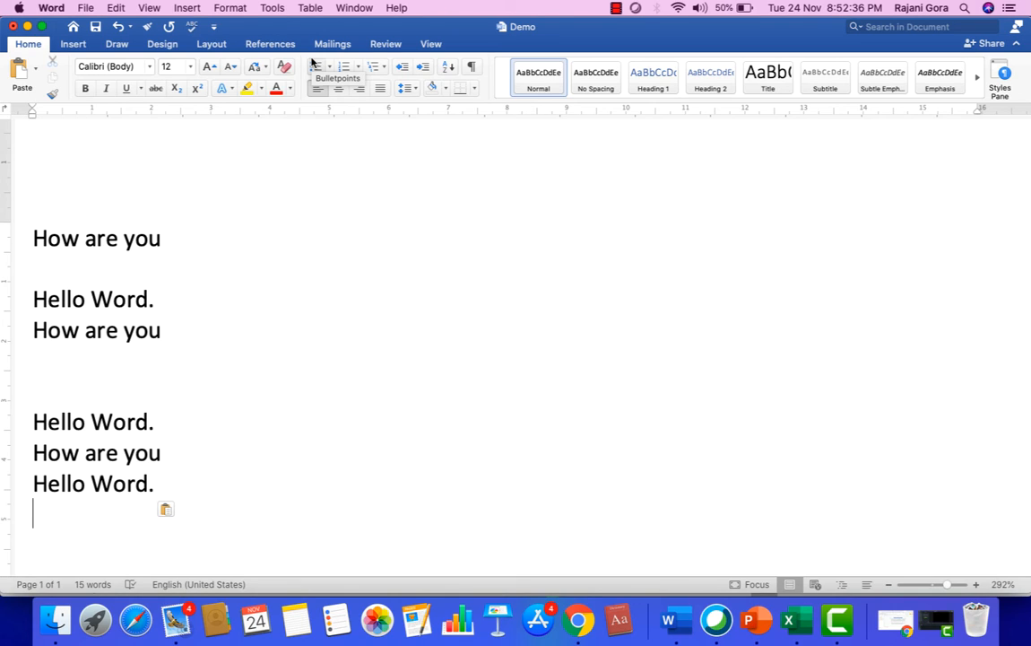
Create a new blank document
key("super+s")
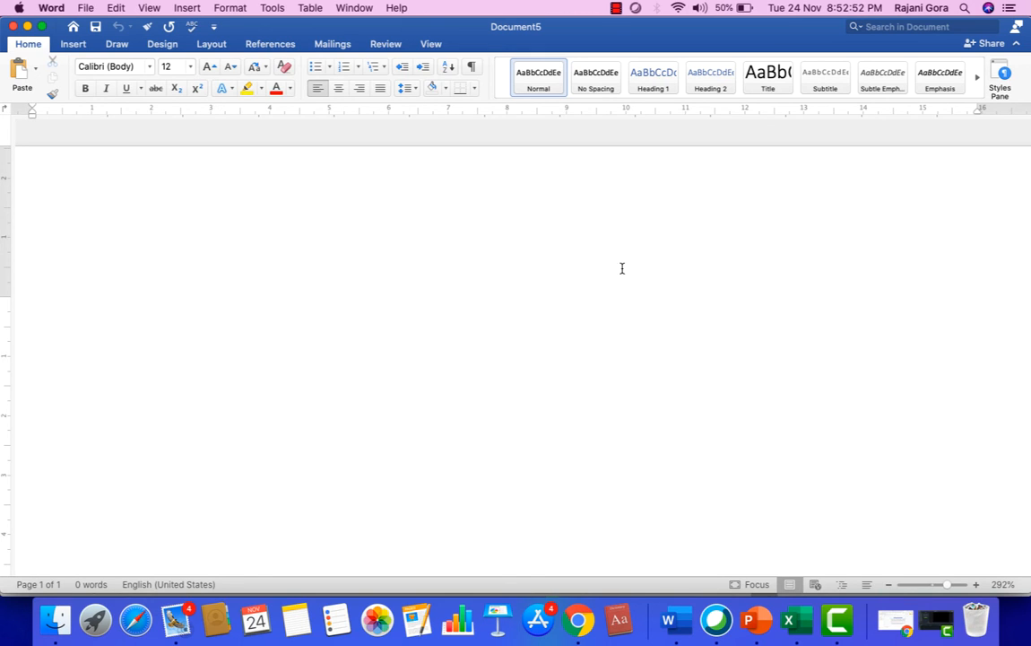
left_click(615, 8)
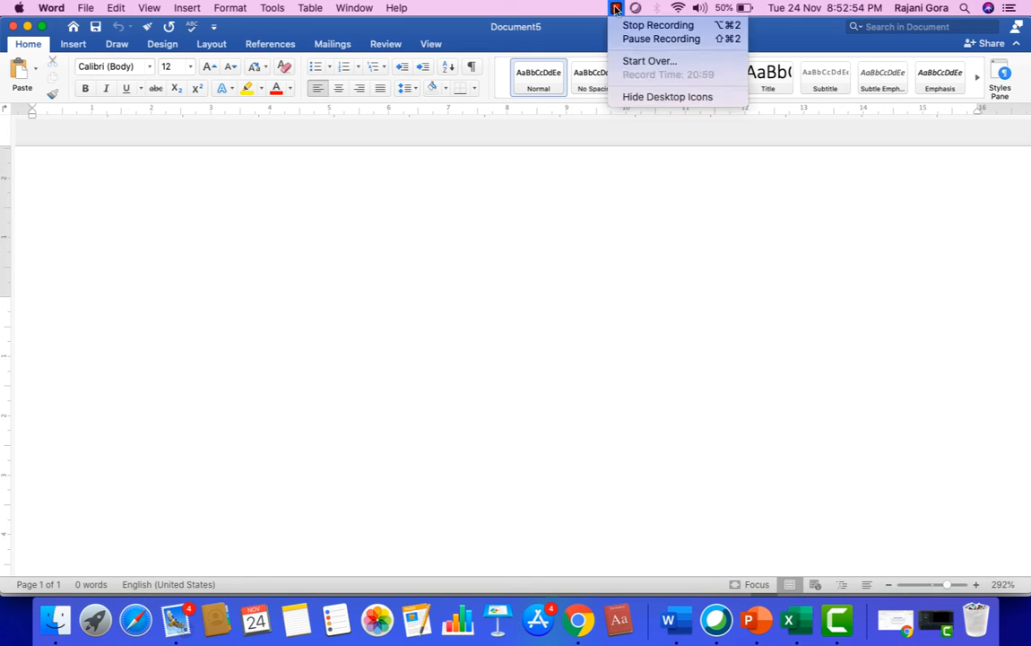
left_click(628, 25)
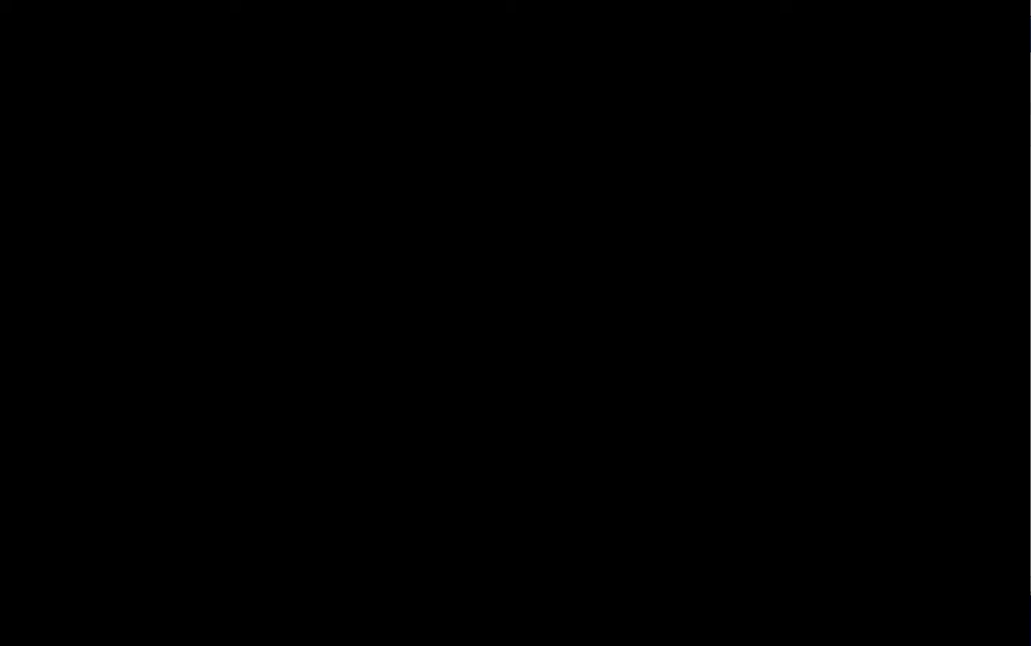